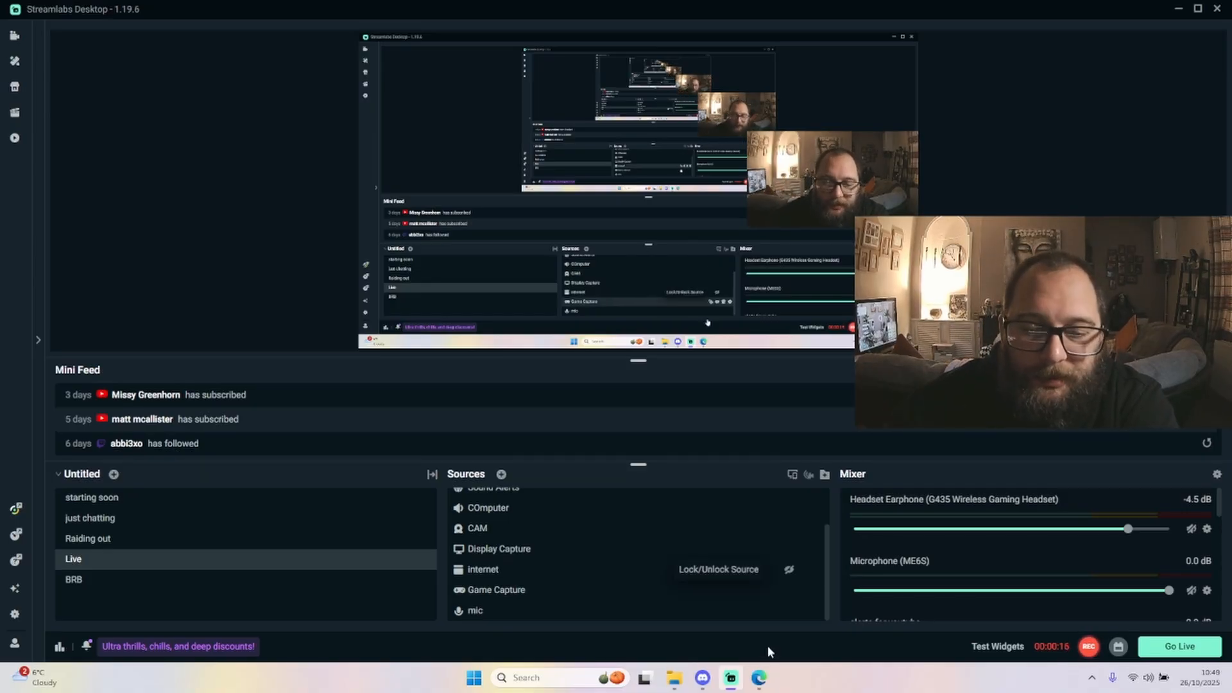
Switch to the browser and review the Meld Multi dashboard's stream URL, stream key and platforms
click(759, 678)
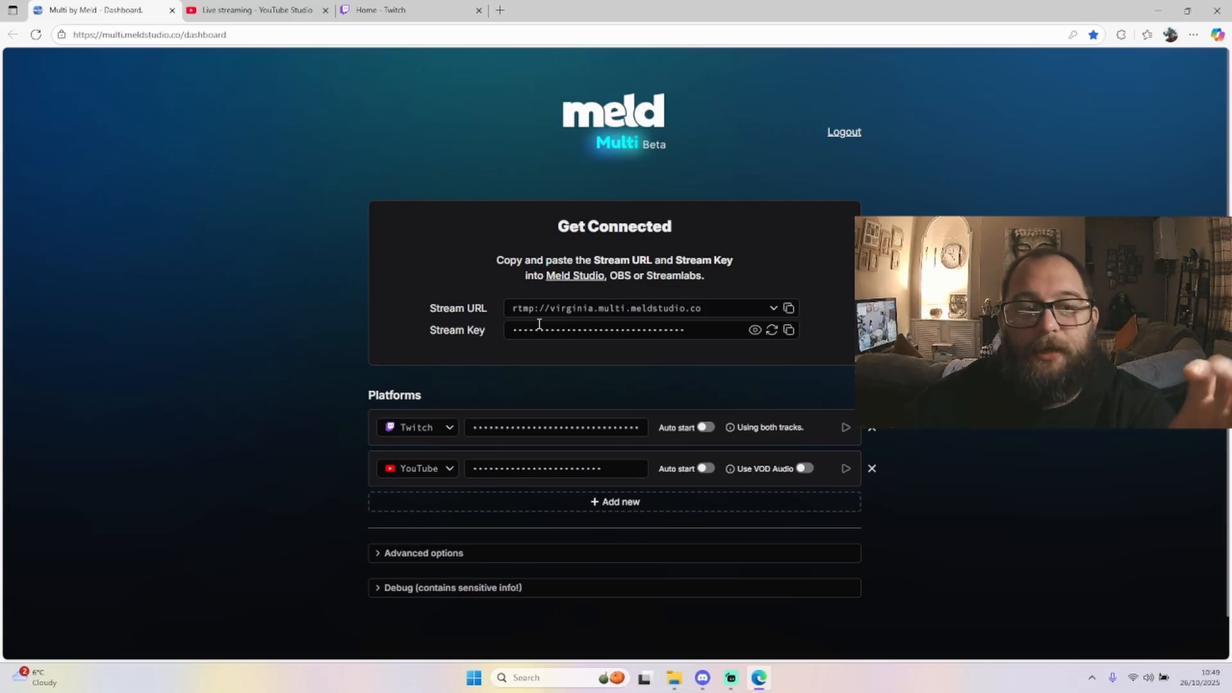
scroll(526, 368, down, 1)
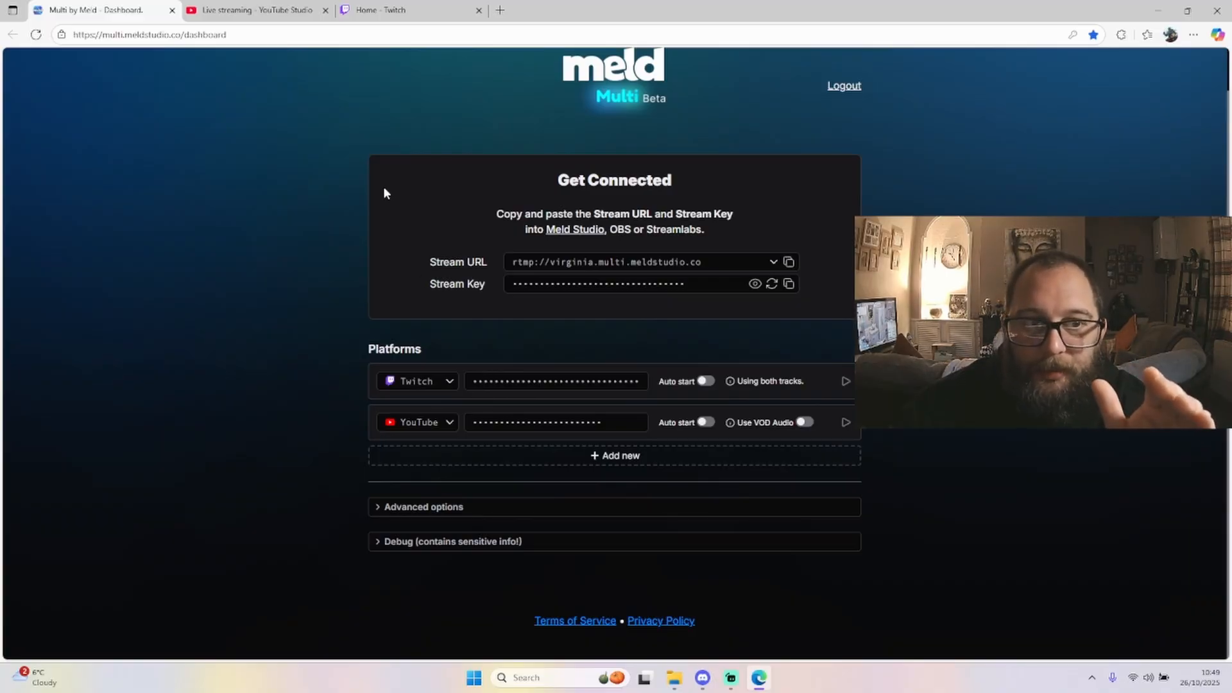
Open the Twitch creator dashboard's stream settings to view the primary stream key, and return to Meld Multi
click(383, 12)
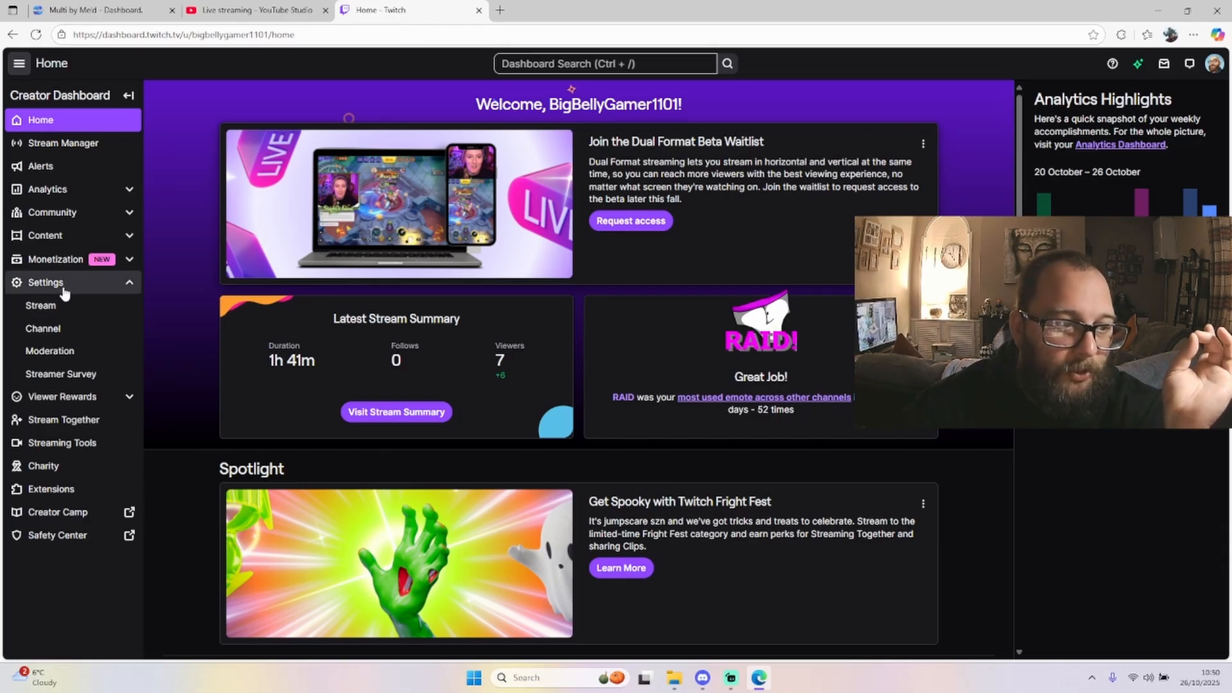
click(80, 307)
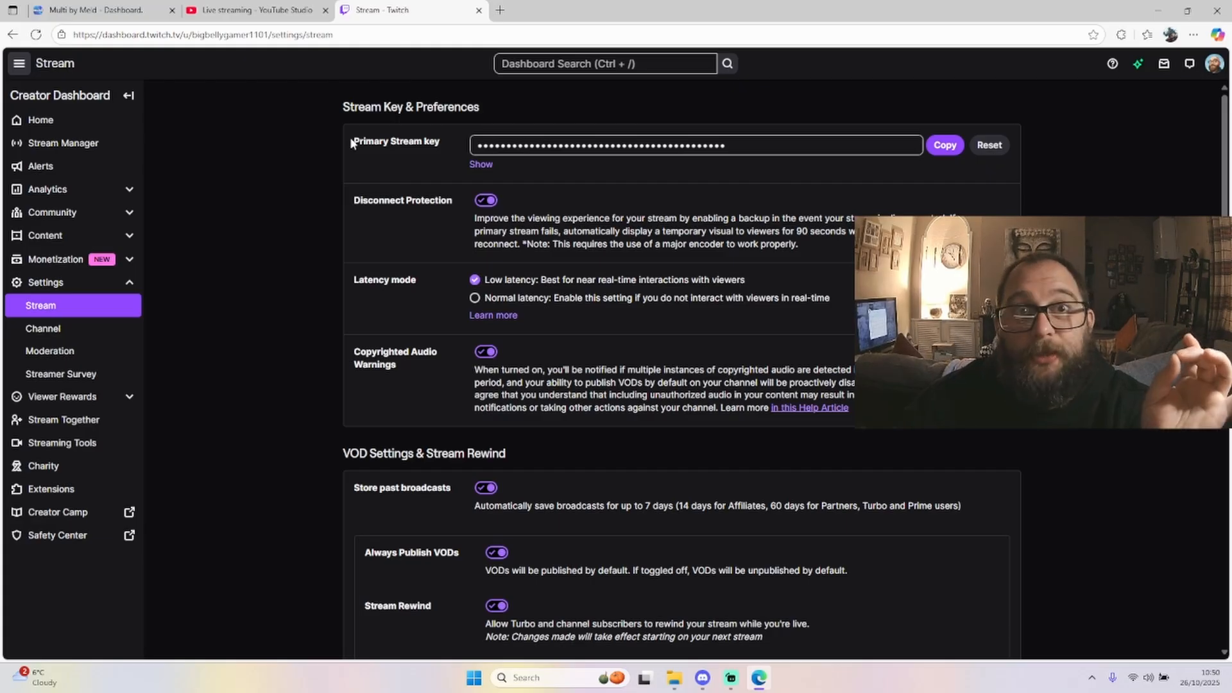
click(94, 9)
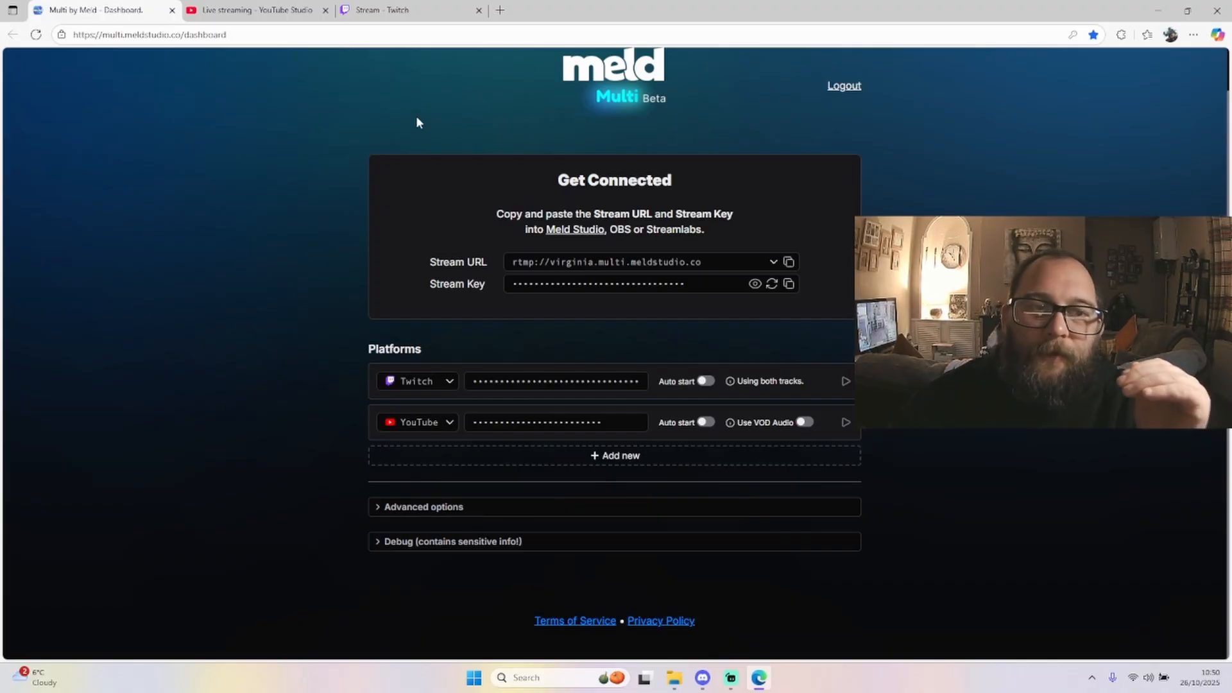
Open YouTube Studio's live streaming page through the channel's Create menu and Go live option
mouse_move(278, 9)
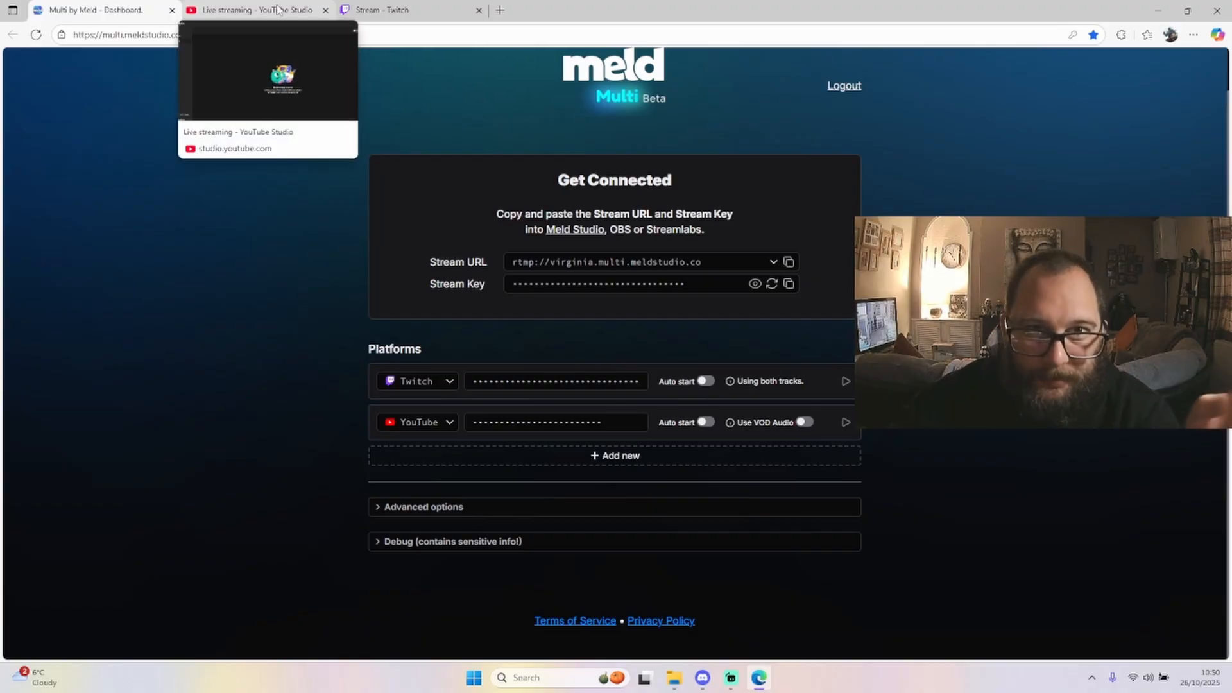
click(278, 9)
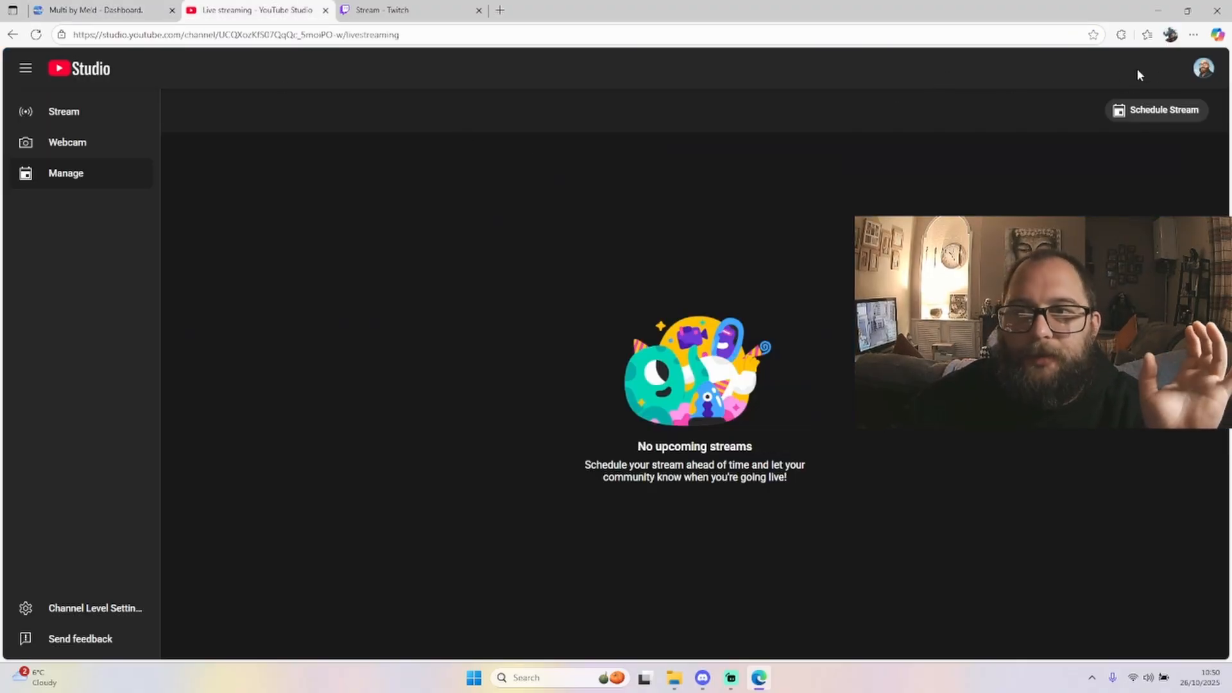
click(1203, 68)
click(1126, 145)
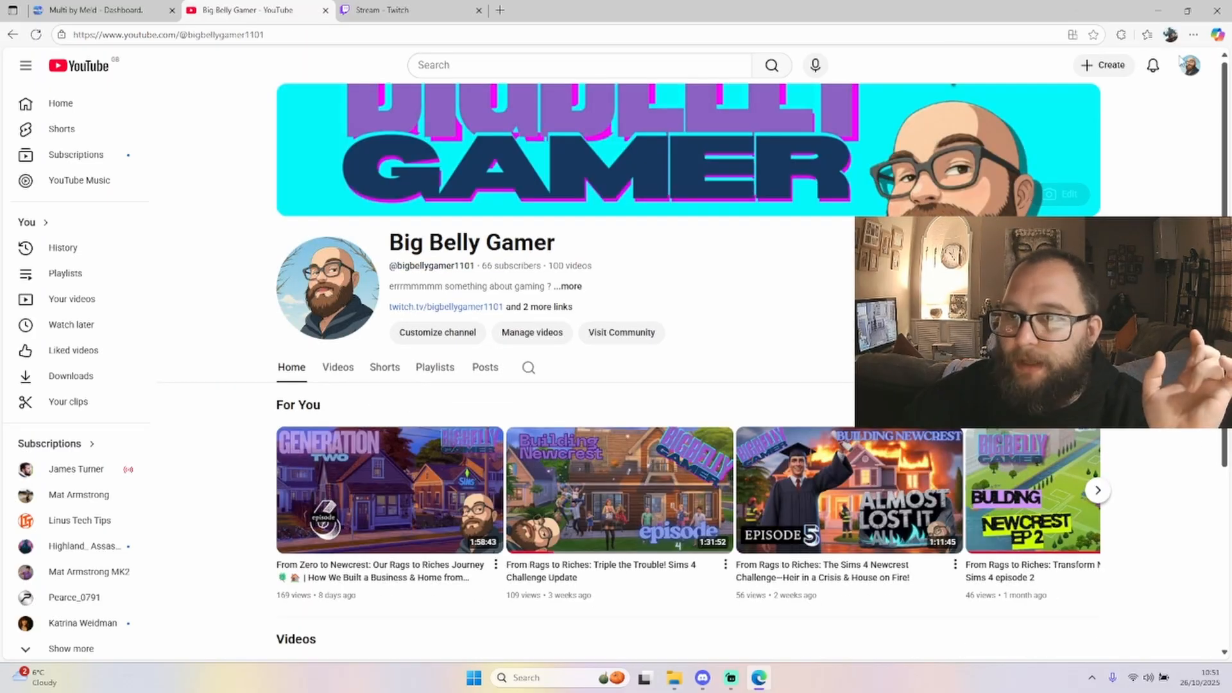
click(1111, 67)
click(1120, 120)
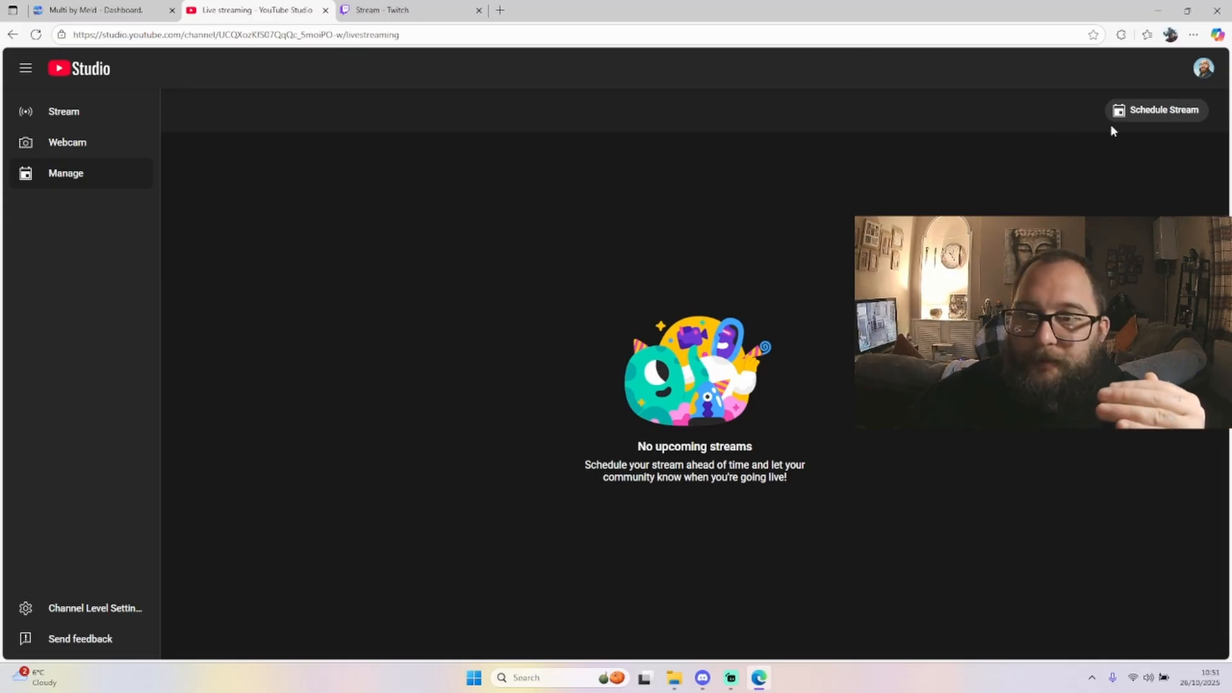
Start scheduling a new stream, entering testing as both the title and the description
click(1128, 116)
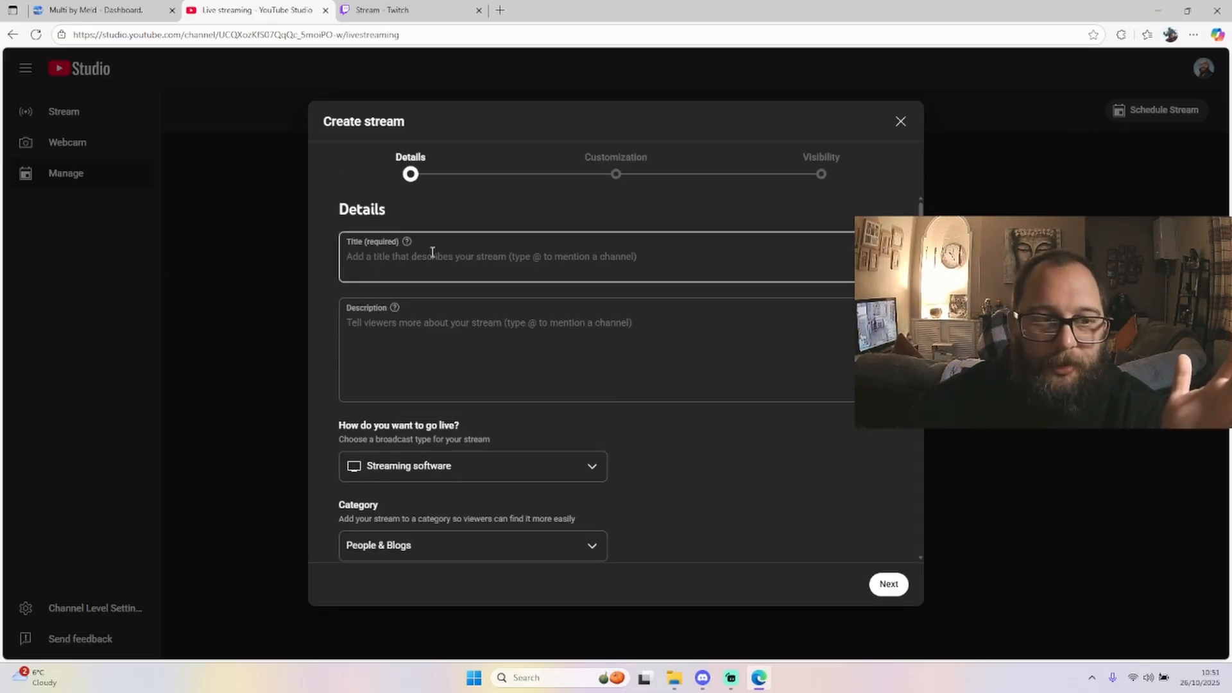
click(523, 254)
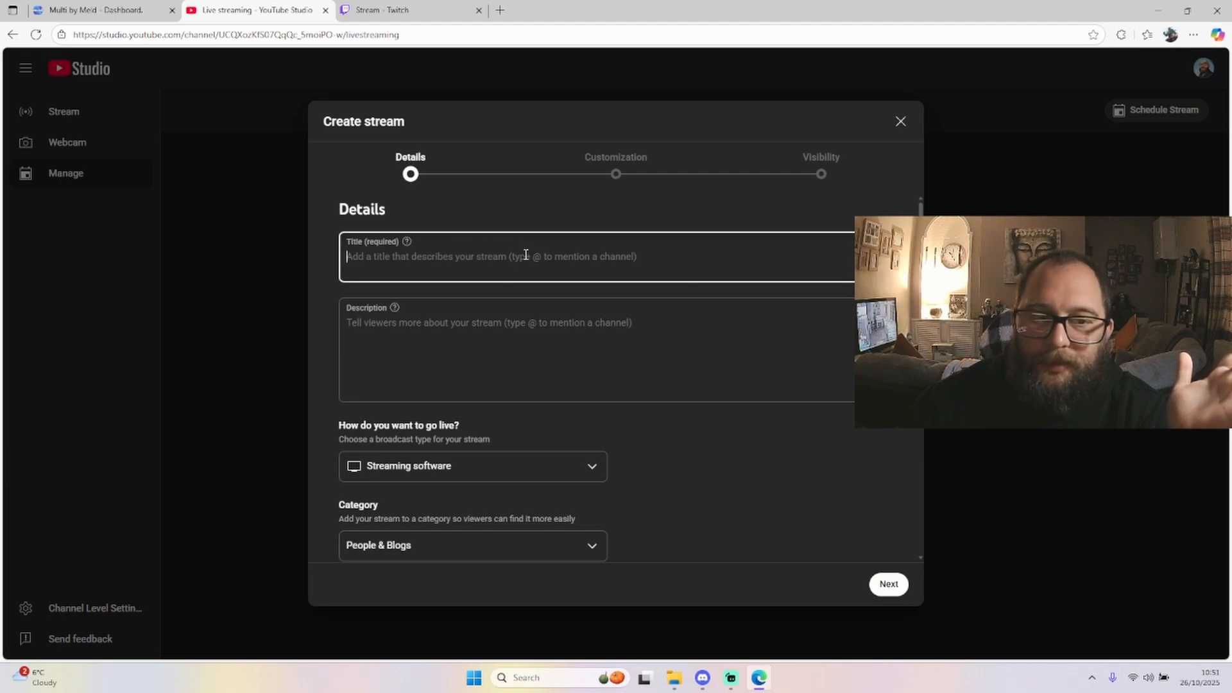
text(te)
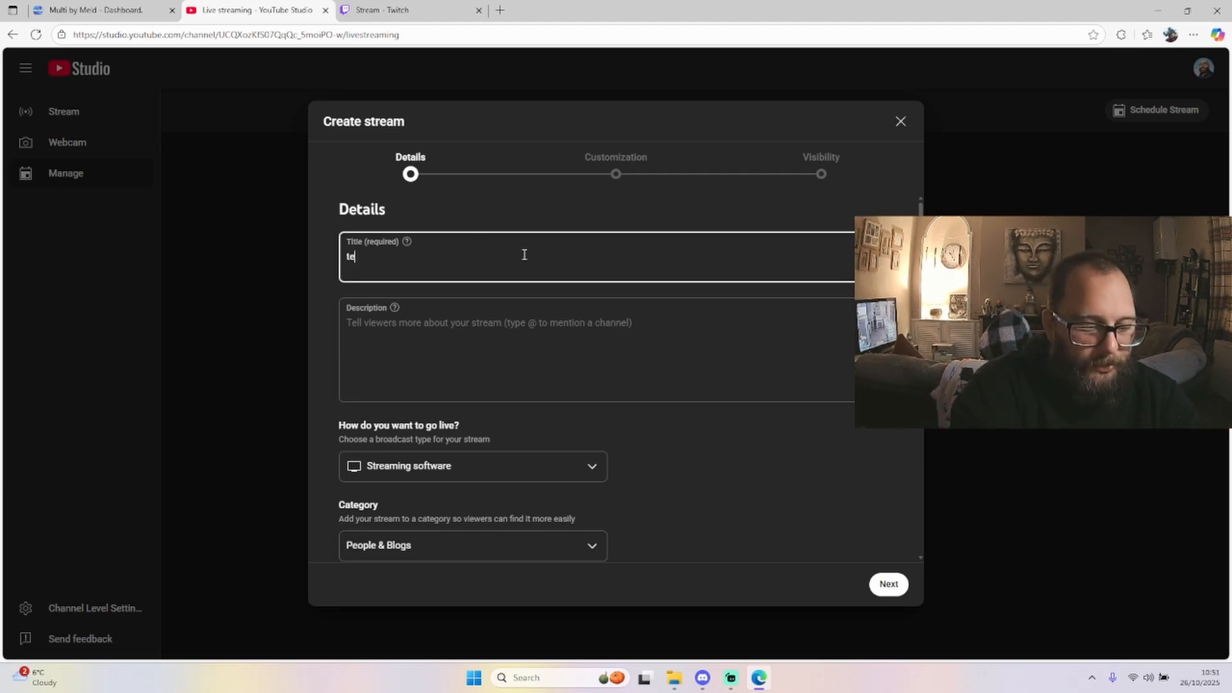
text(sting)
key(Tab)
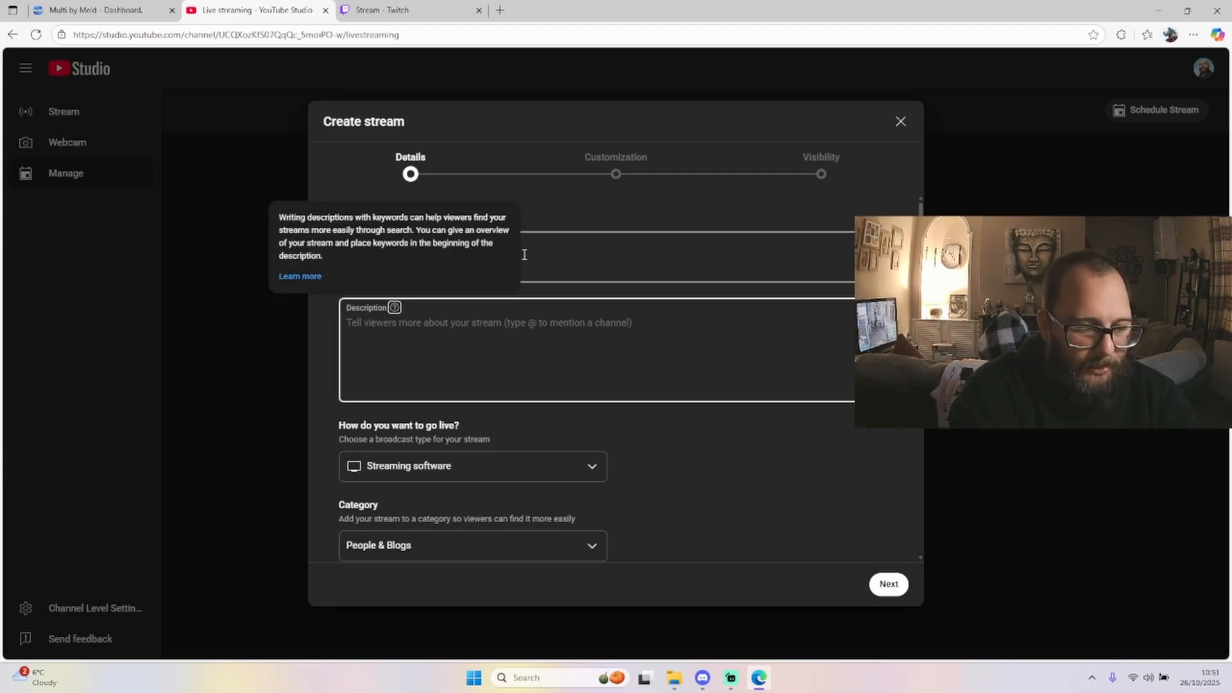
click(484, 327)
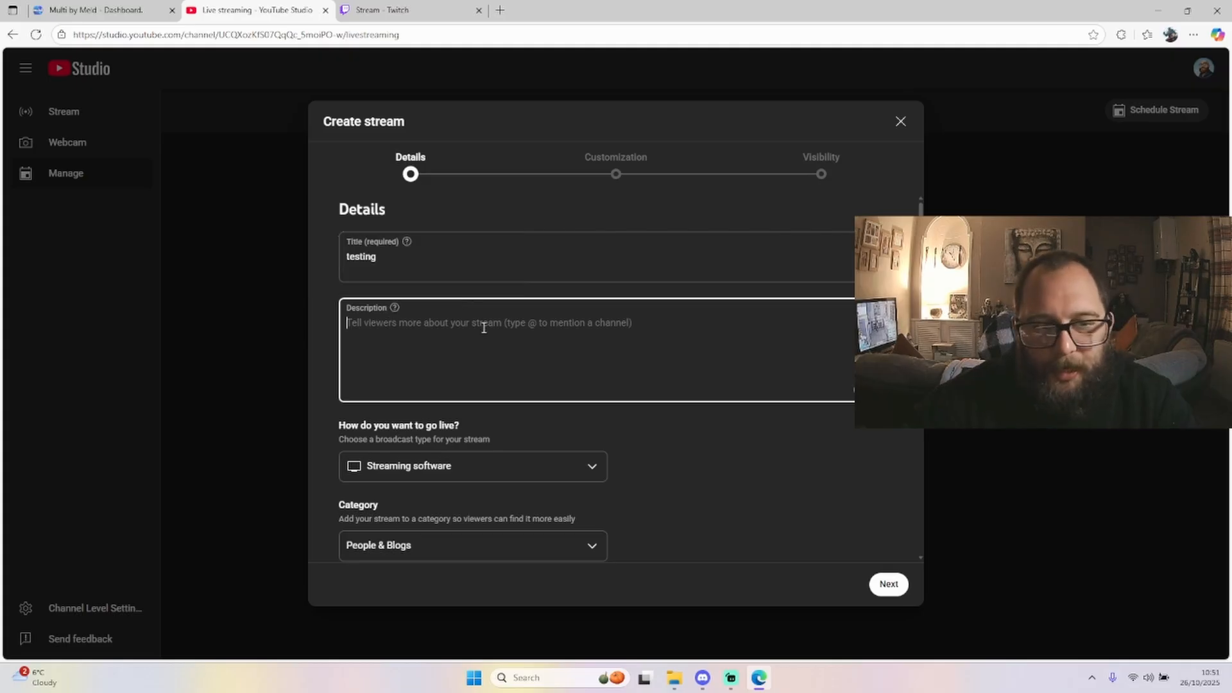
text(testing)
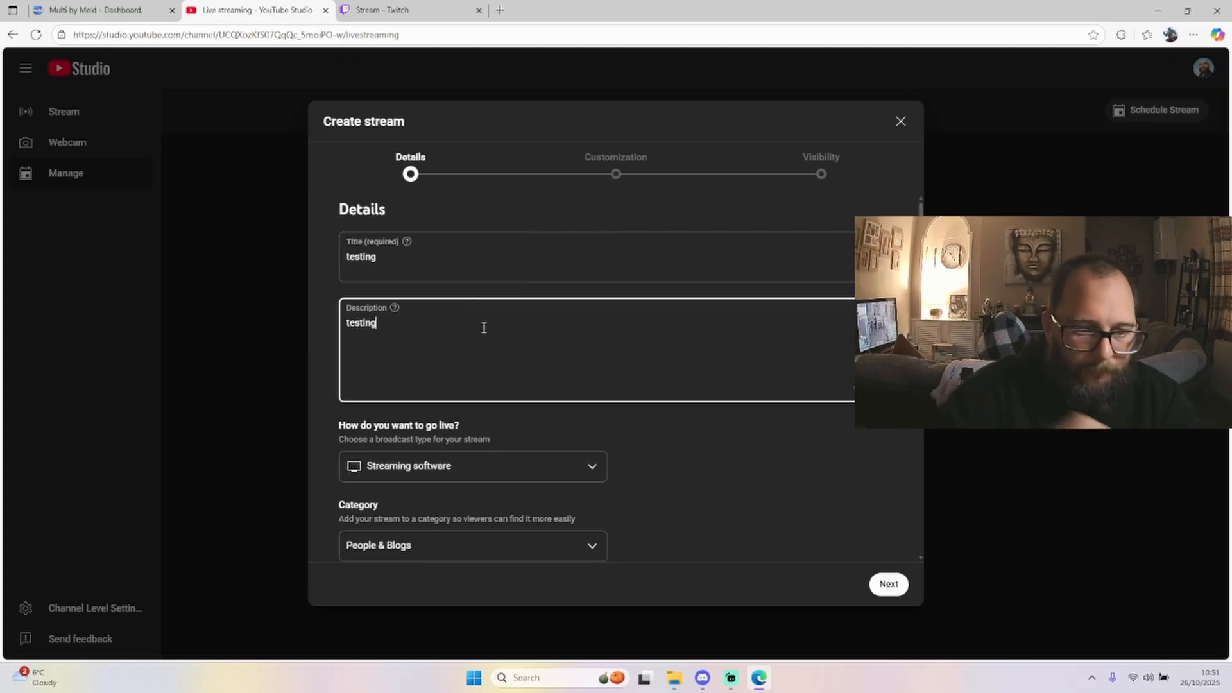
Mark the stream as not made for kids and continue past the customization settings
click(889, 584)
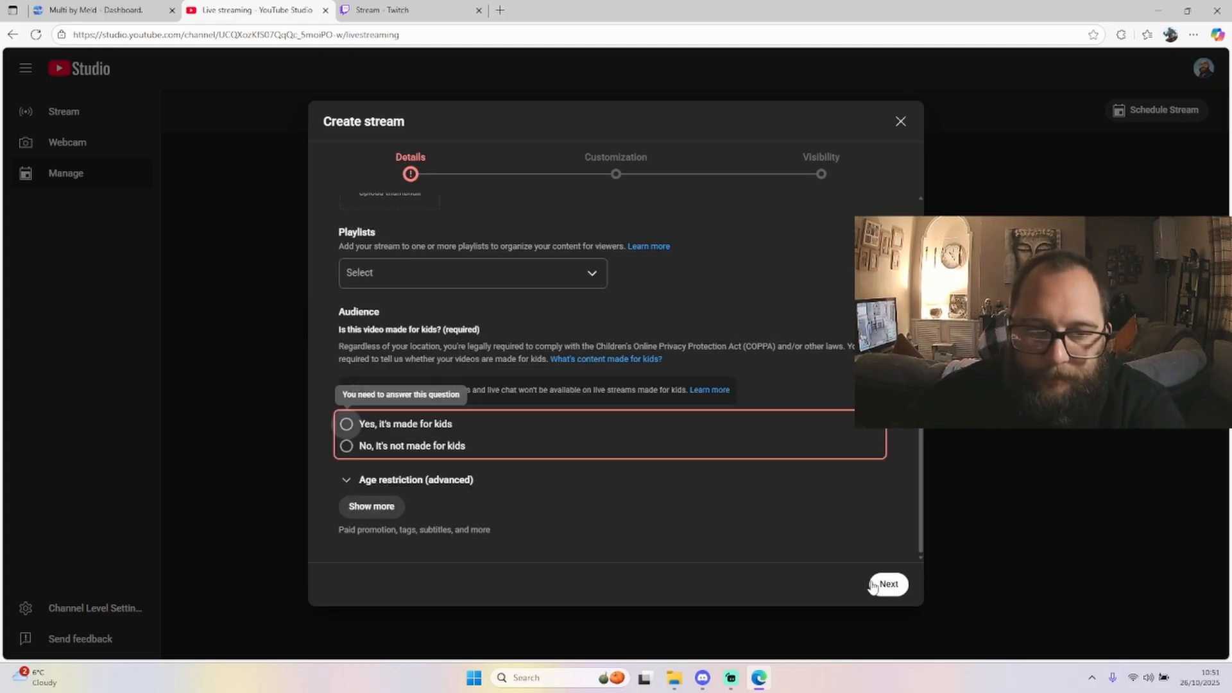
click(346, 445)
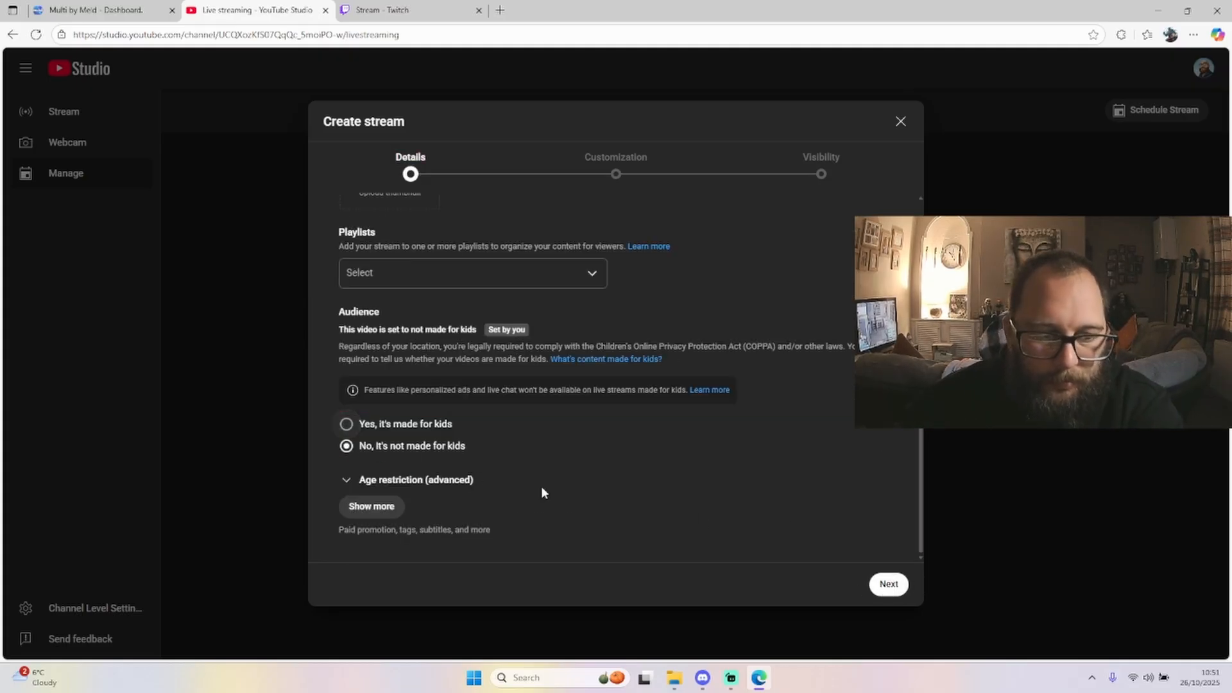
click(889, 584)
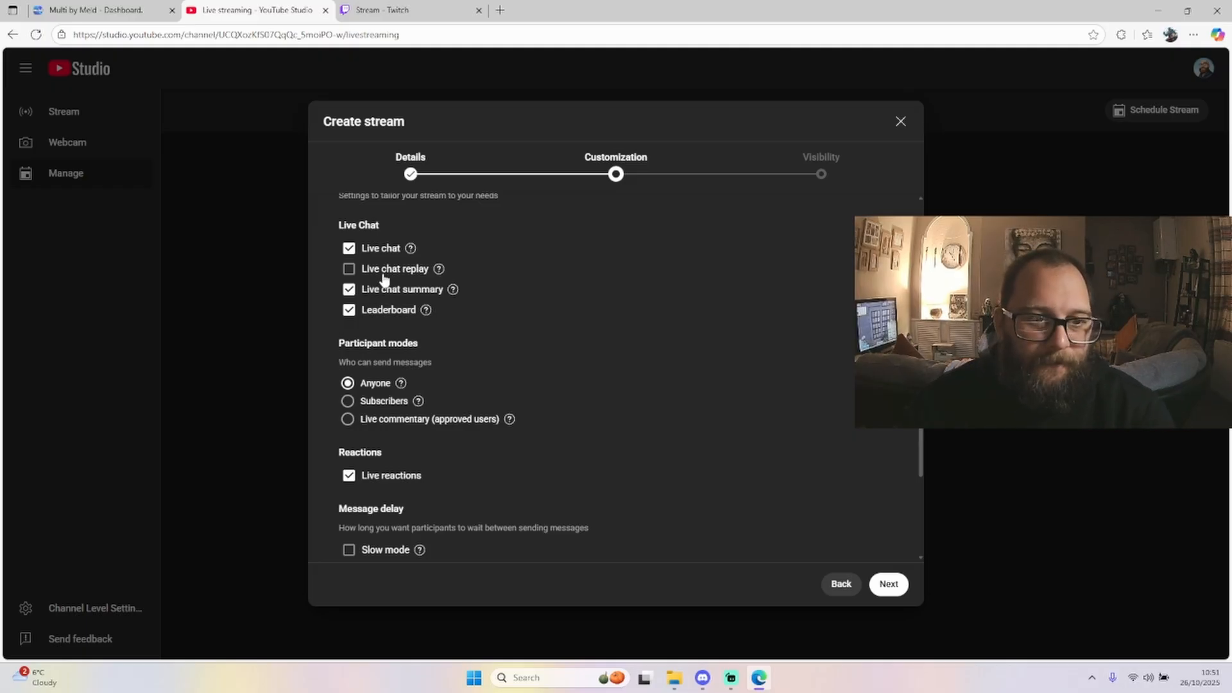
click(890, 583)
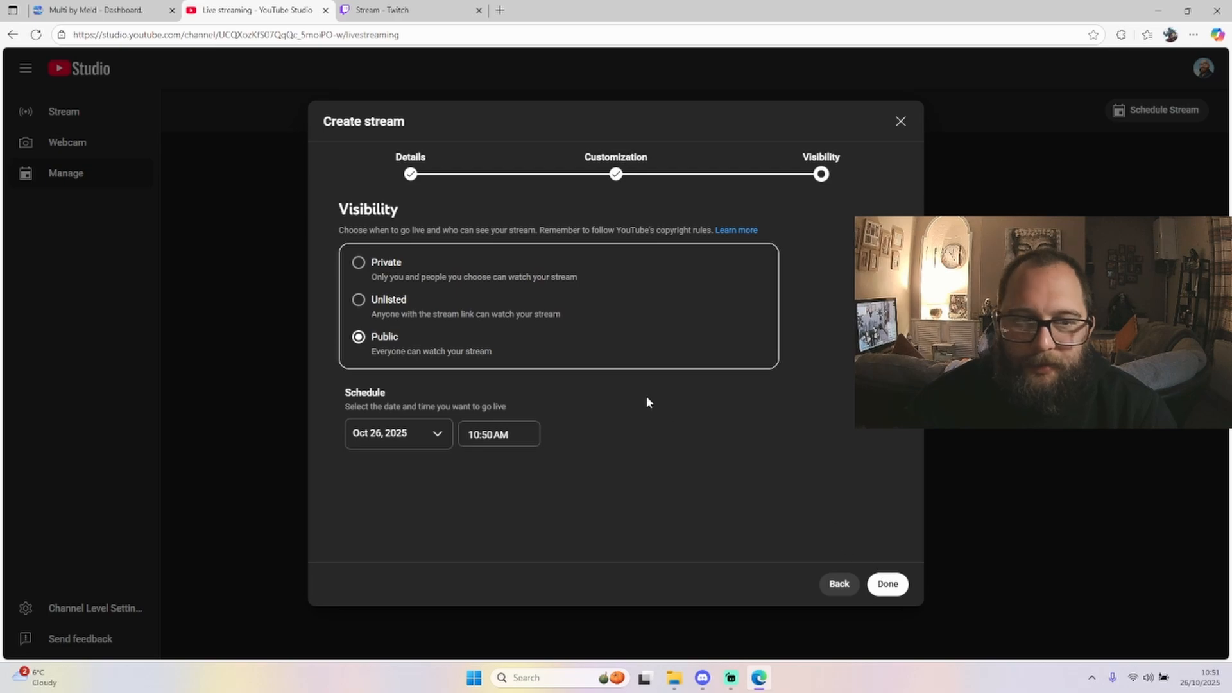
Set the stream to Unlisted, schedule it for Oct 27, 2025 at 11:00 AM, and finish creating it
click(410, 302)
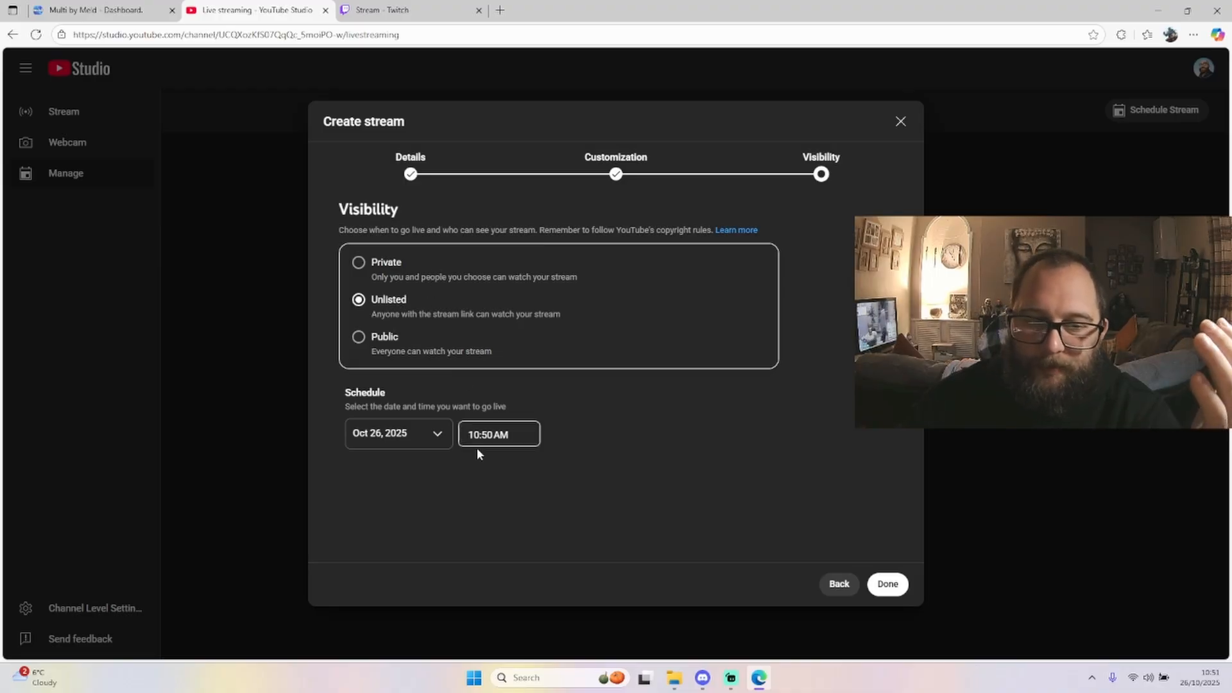
click(405, 438)
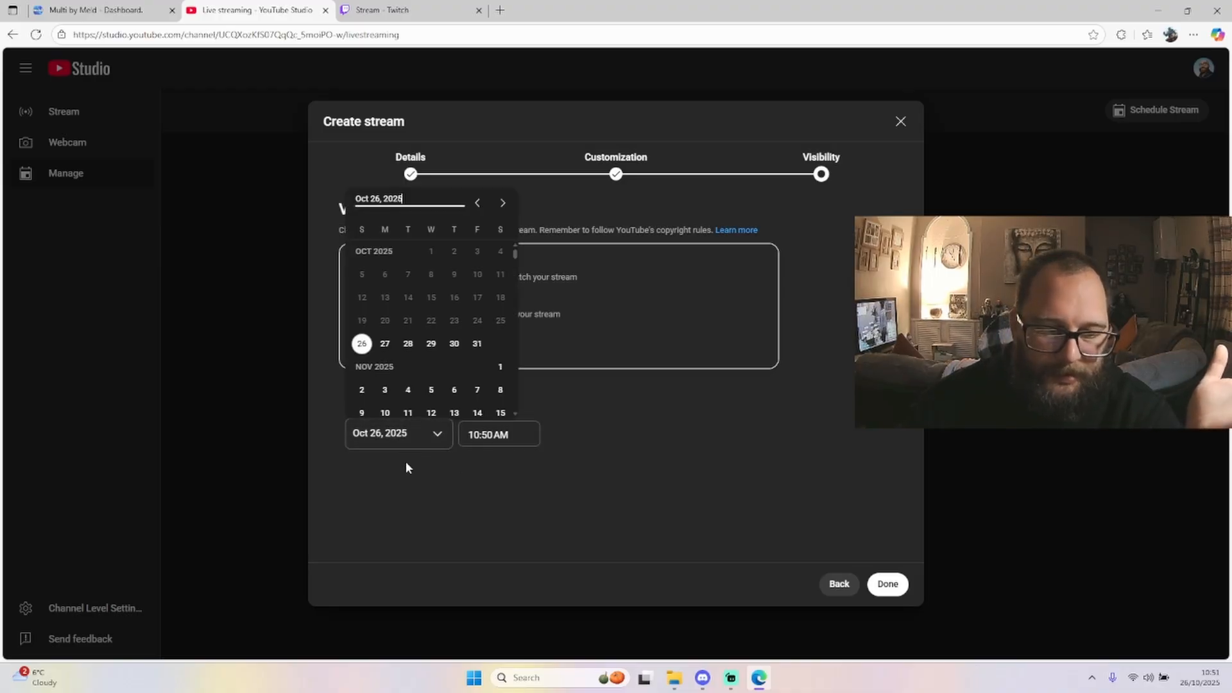
click(385, 342)
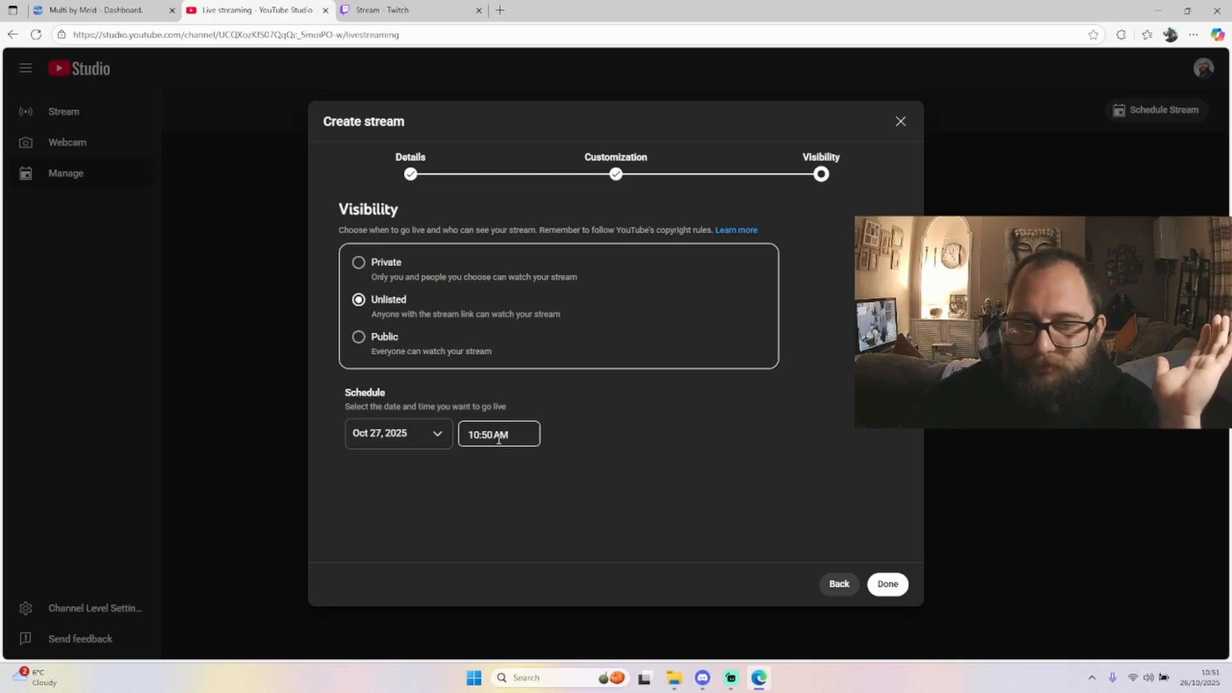
click(499, 439)
click(493, 482)
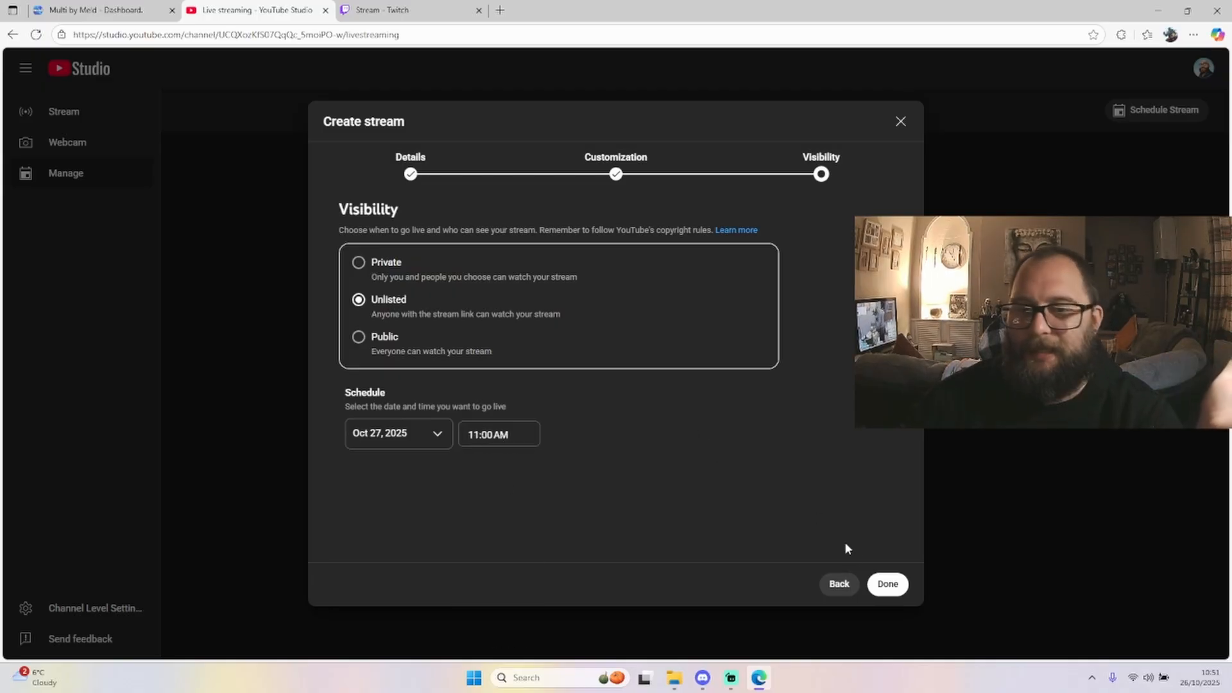
click(888, 584)
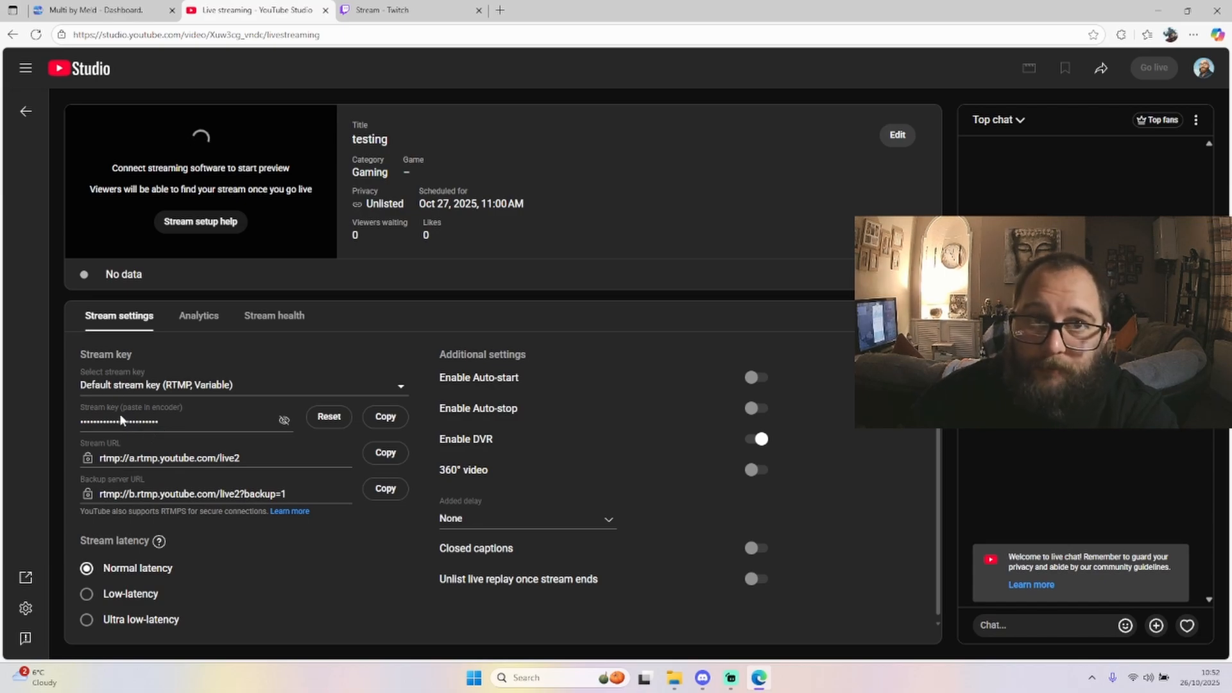
Copy the YouTube stream key and switch back to the Meld Multi dashboard
click(385, 416)
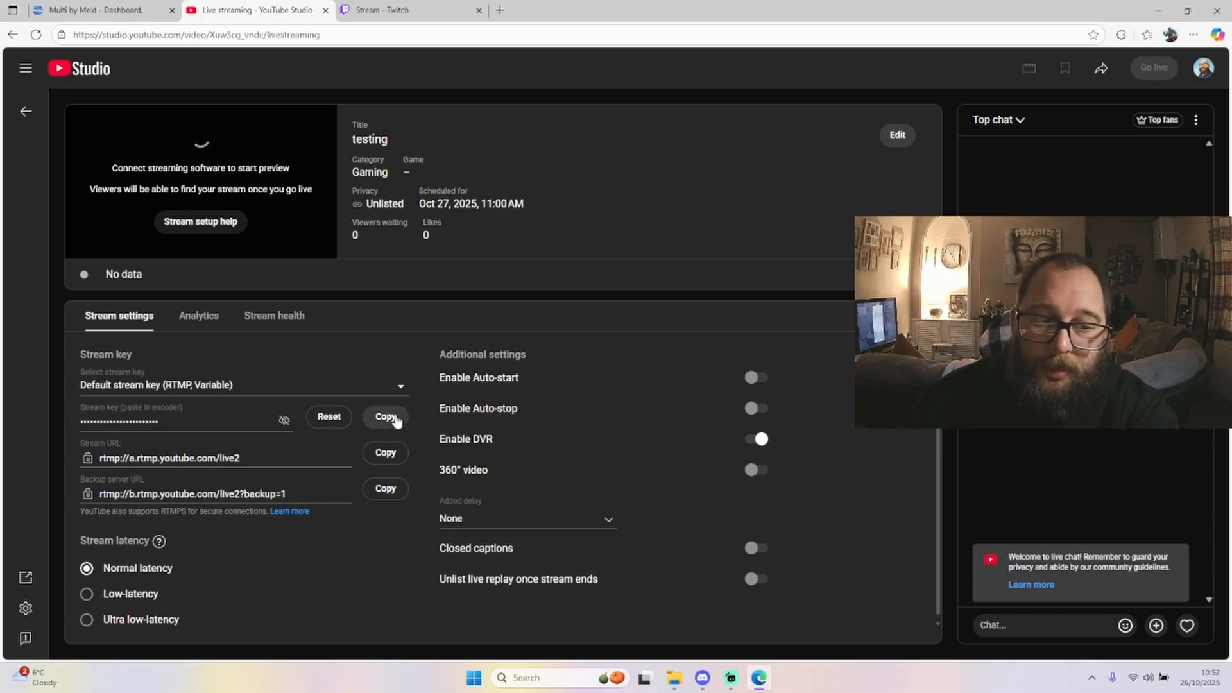
click(116, 13)
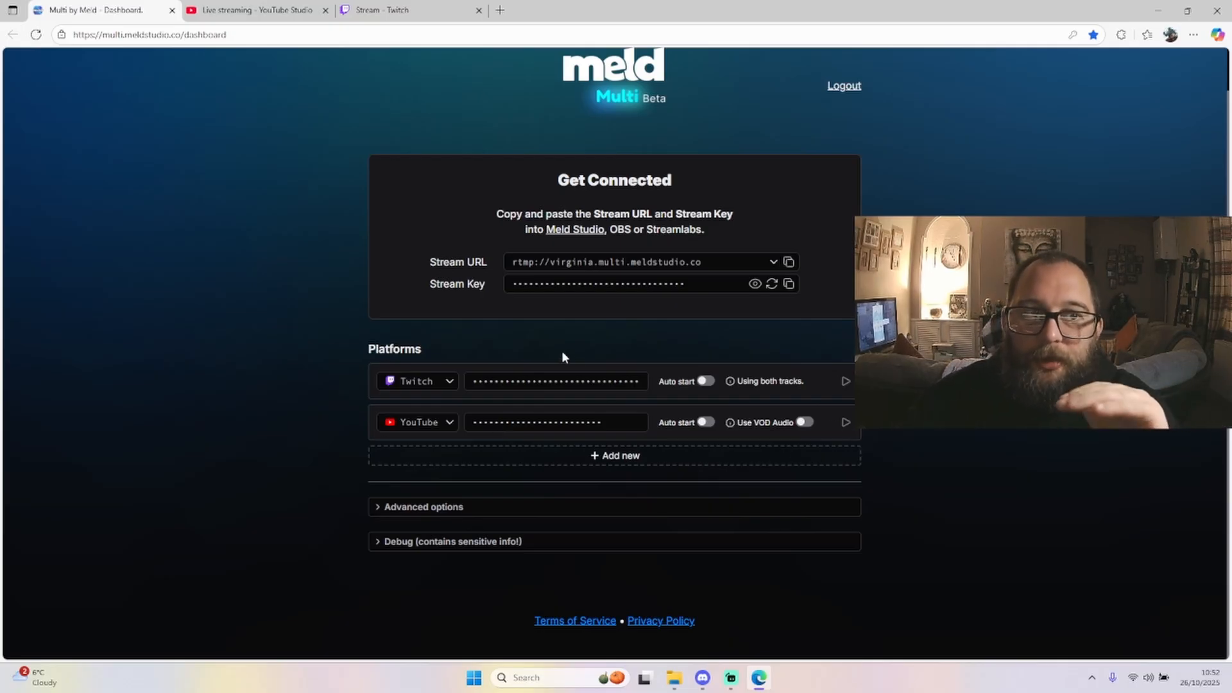
click(255, 10)
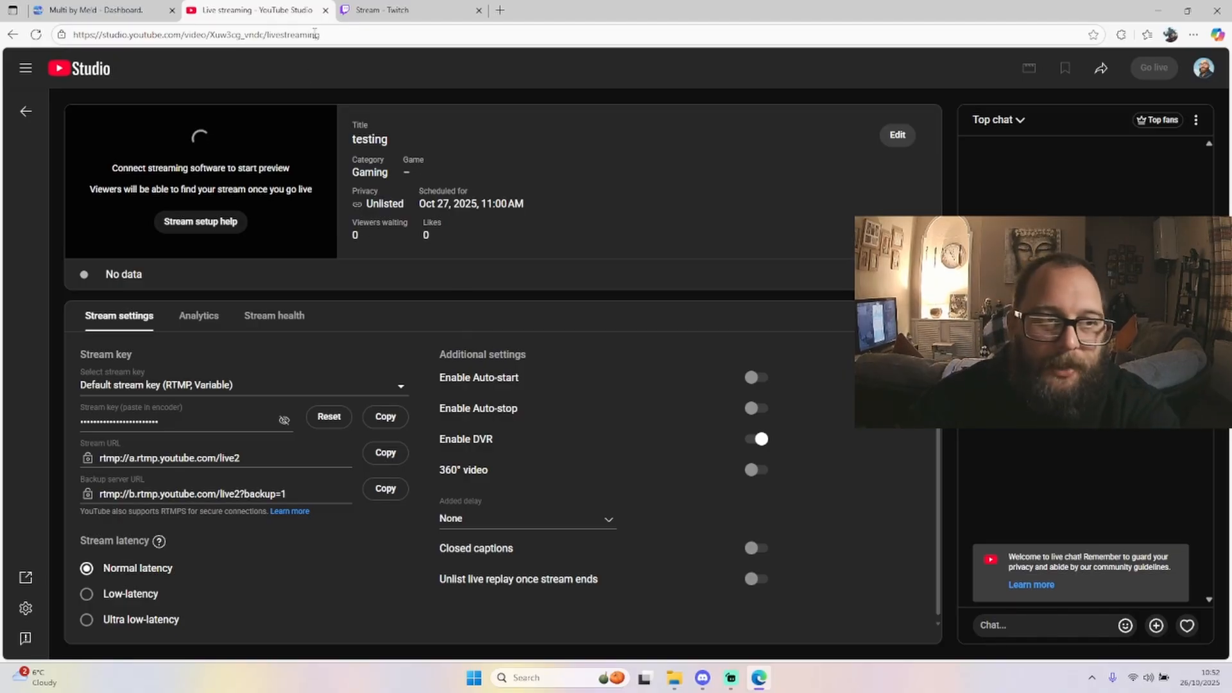
click(96, 9)
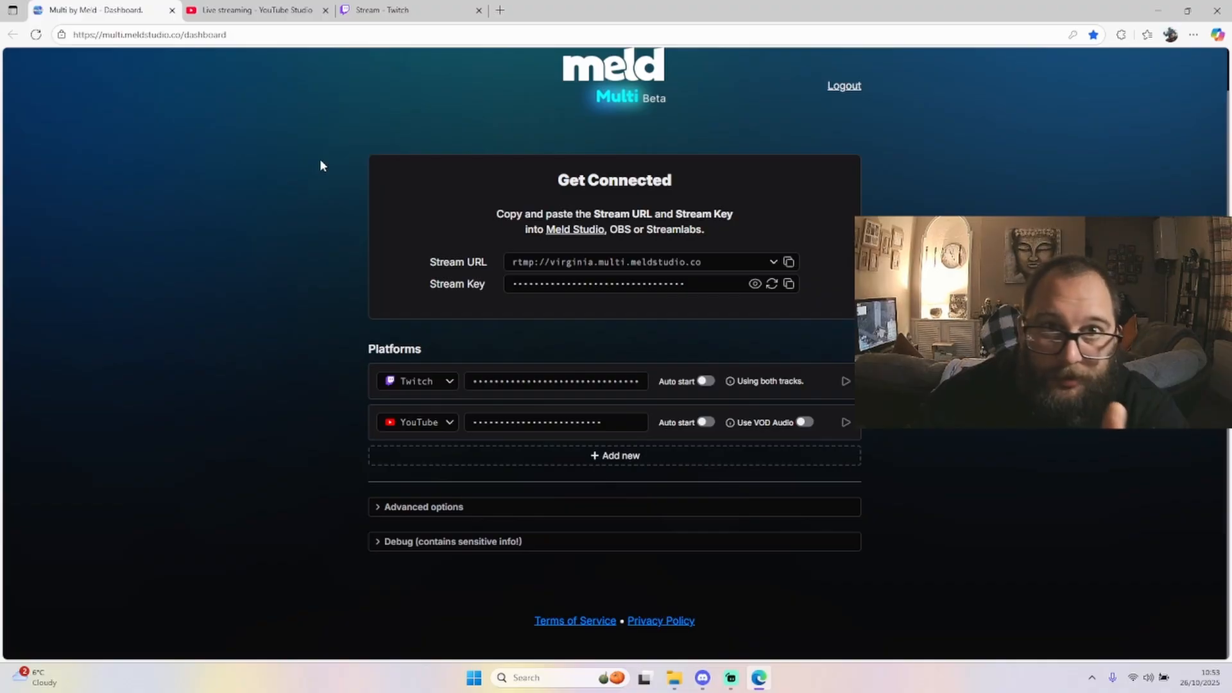
Switch to Streamlabs Desktop, open the Stream settings, and look through the list of stream destinations
click(732, 678)
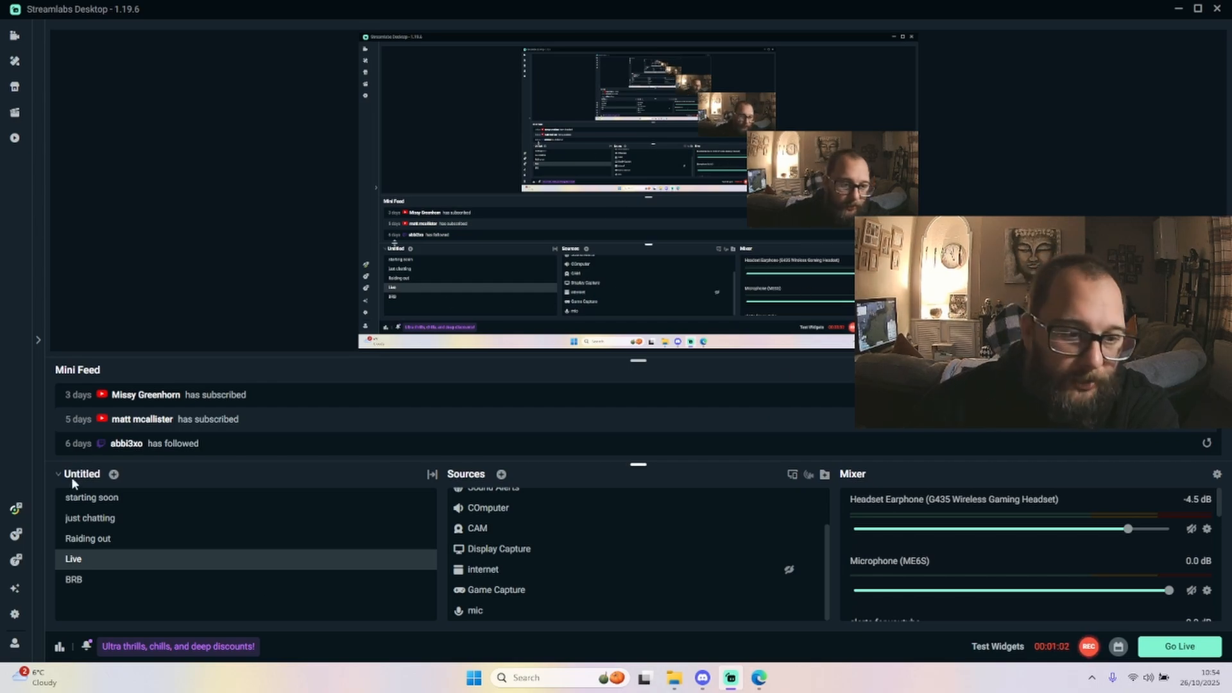
click(16, 615)
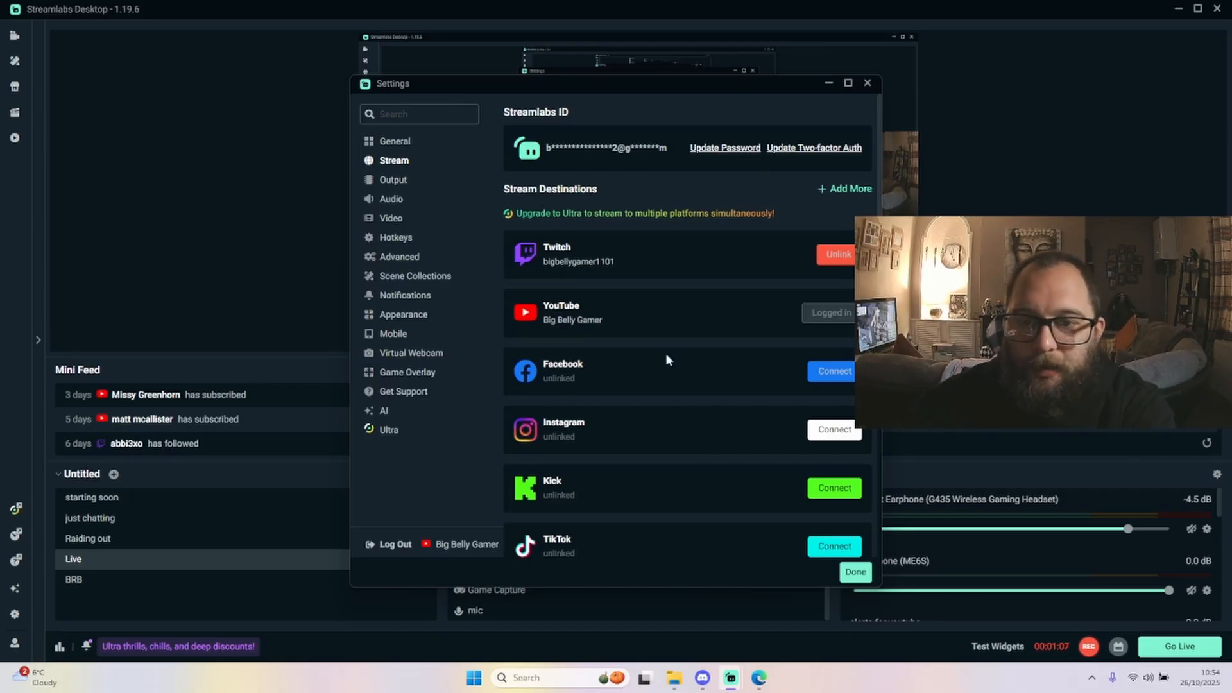
scroll(674, 219, down, 2)
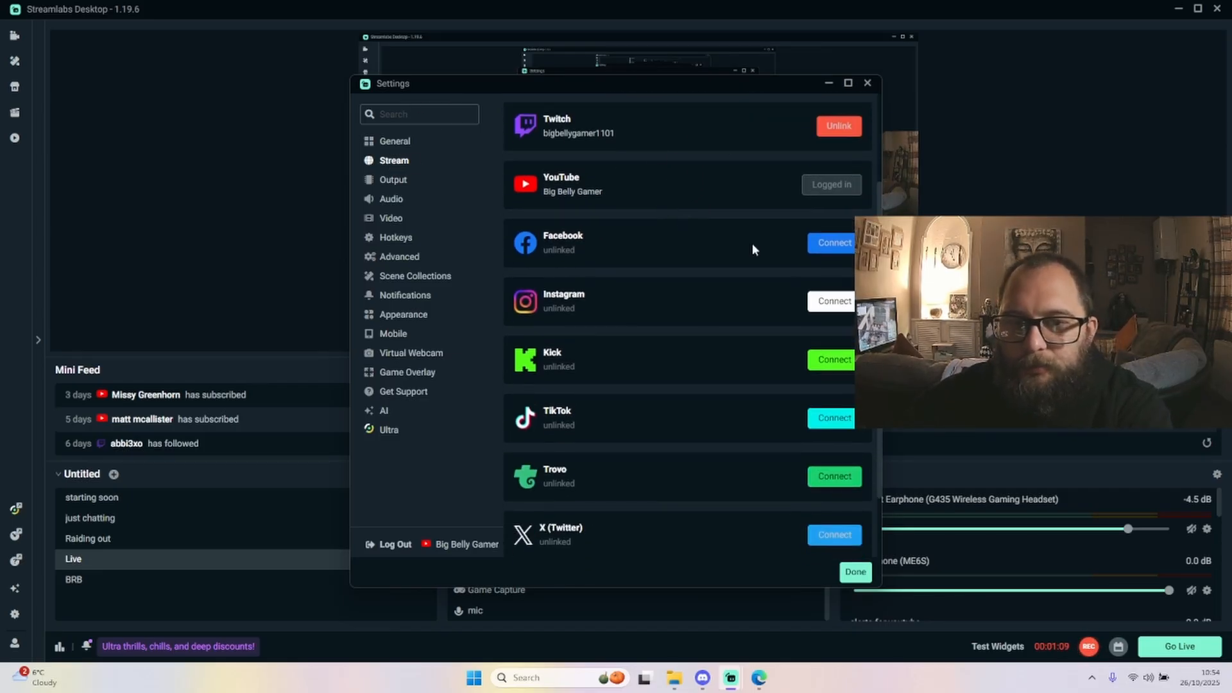
scroll(684, 270, up, 2)
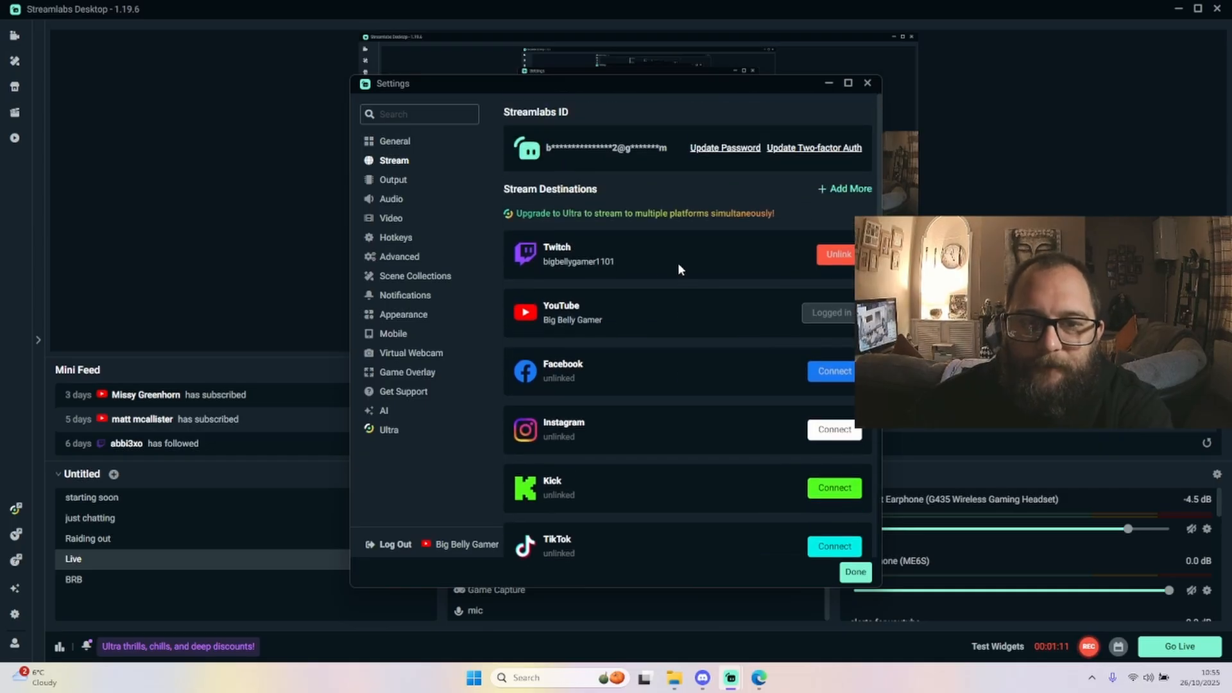
scroll(581, 405, down, 3)
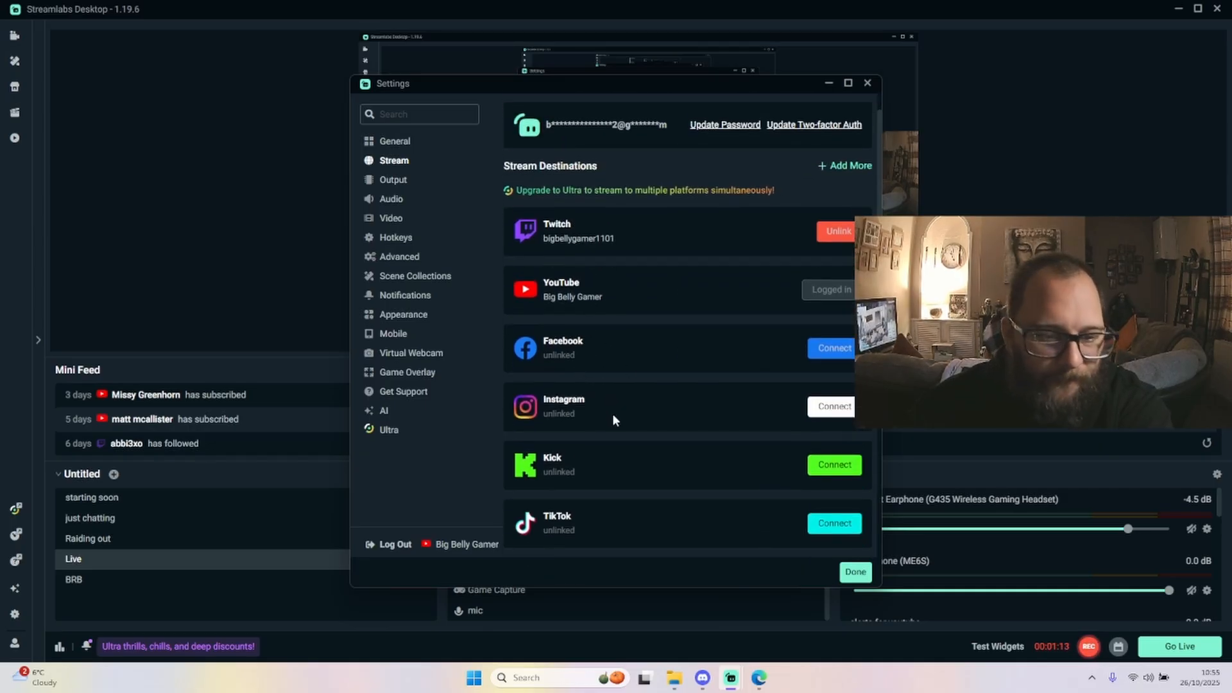
scroll(622, 350, down, 2)
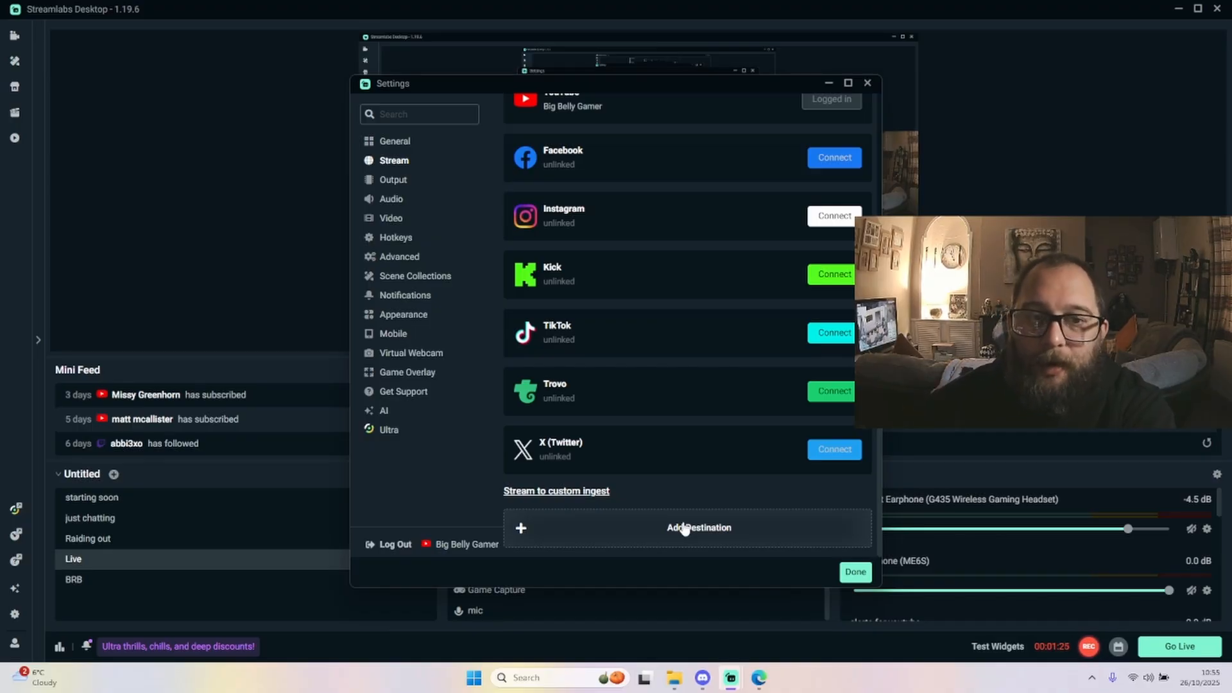
scroll(712, 405, up, 3)
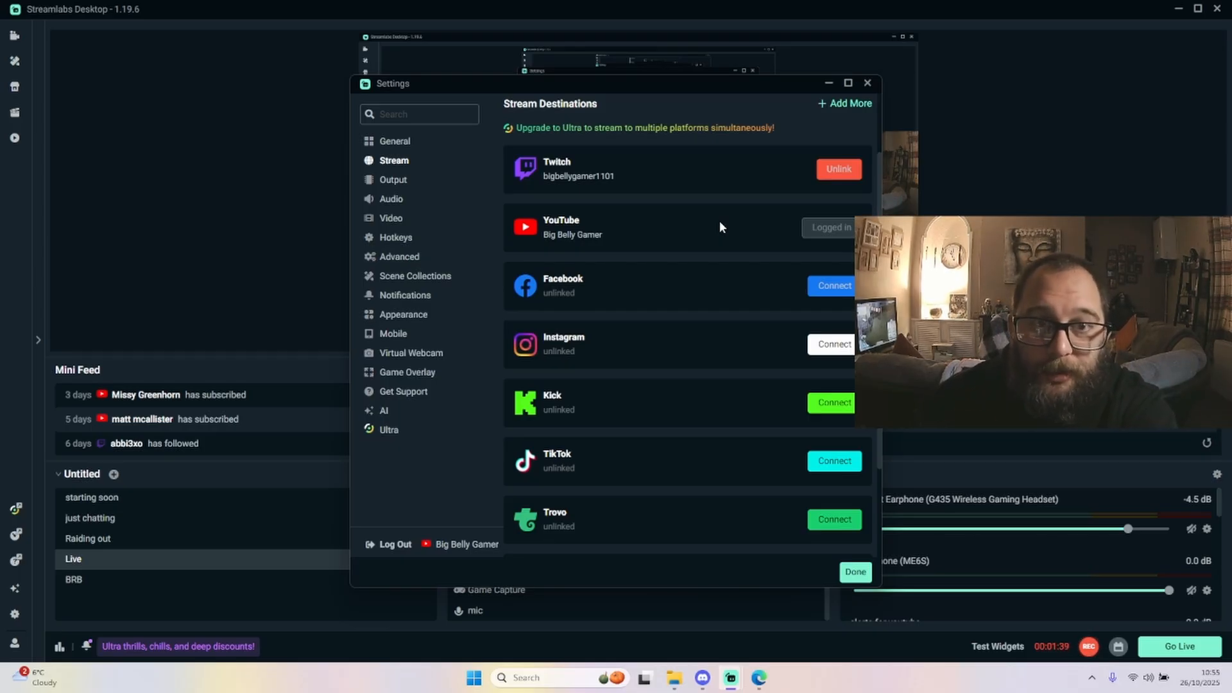
Open the custom ingest option in the stream destinations and set the stream type to Custom Streaming Server
scroll(719, 224, down, 2)
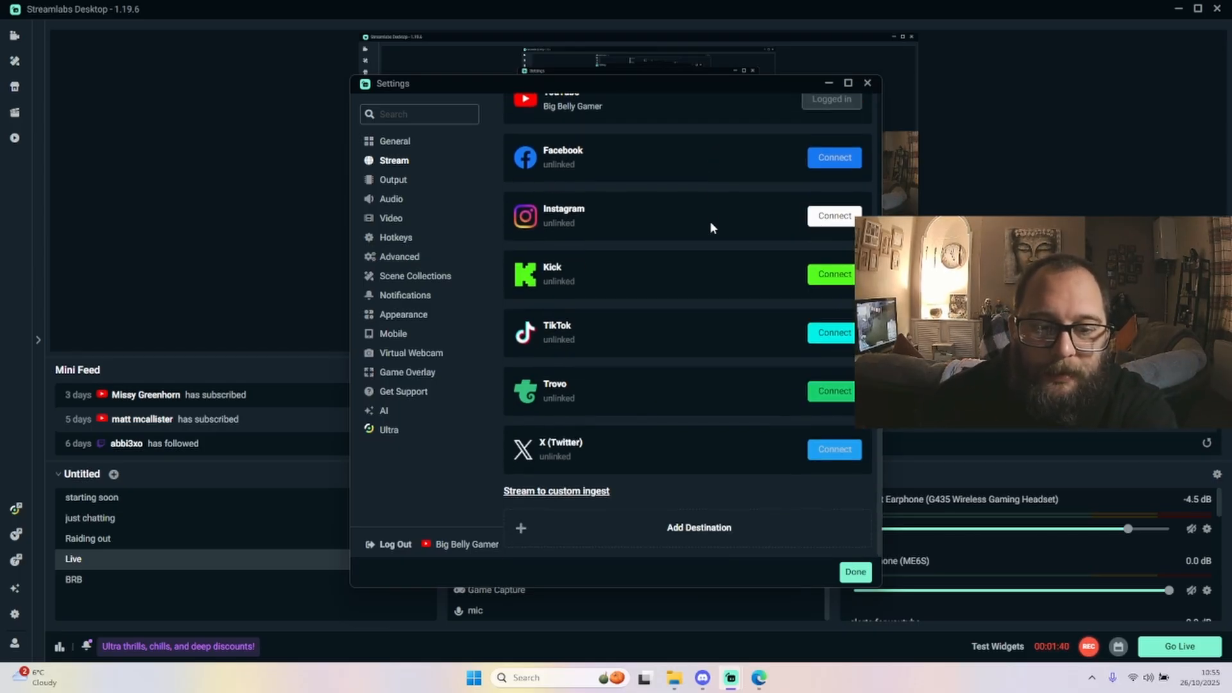
click(568, 491)
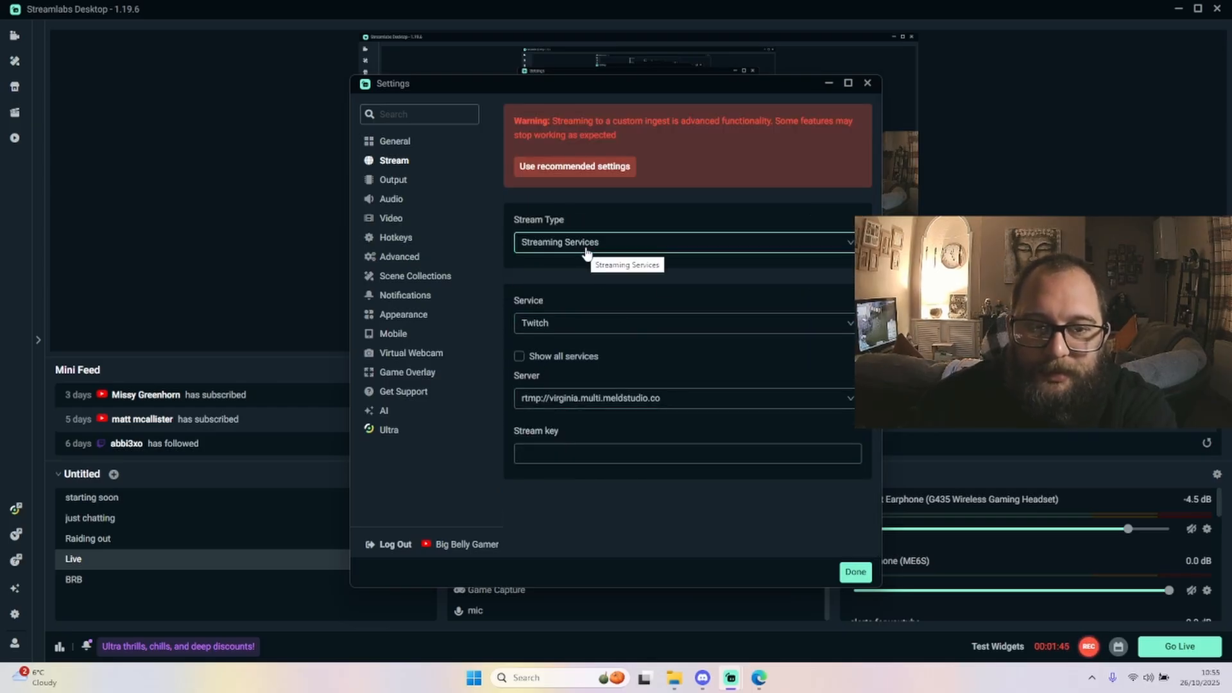
click(640, 244)
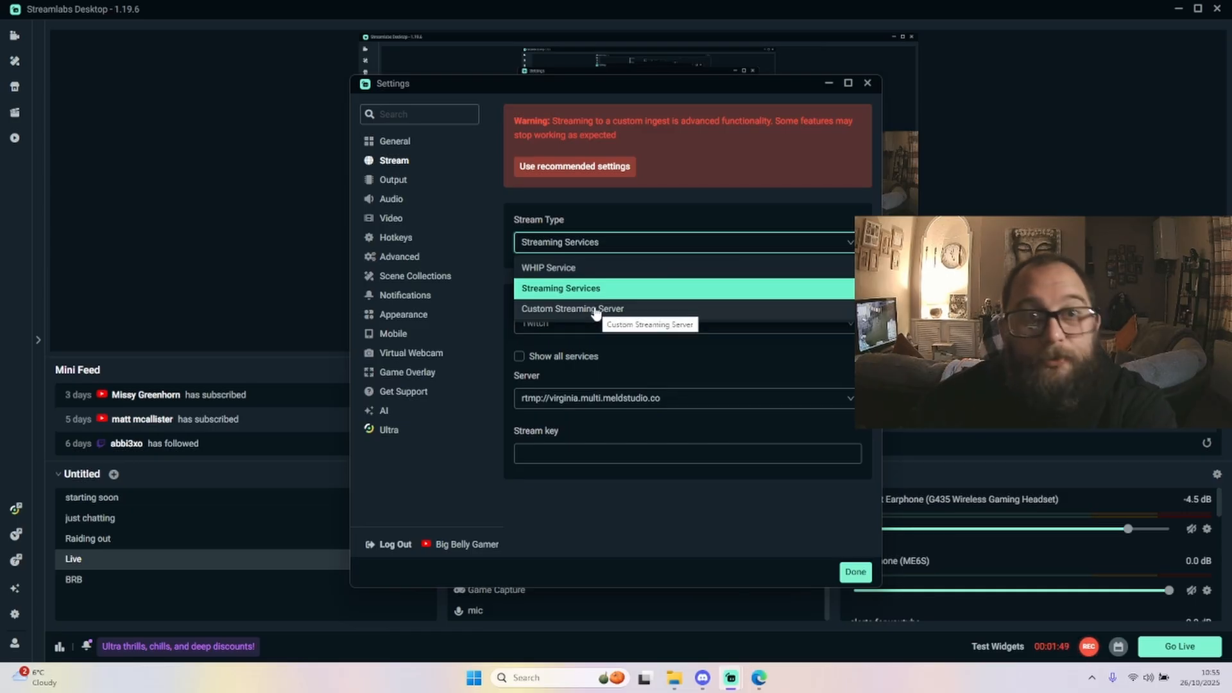
click(595, 309)
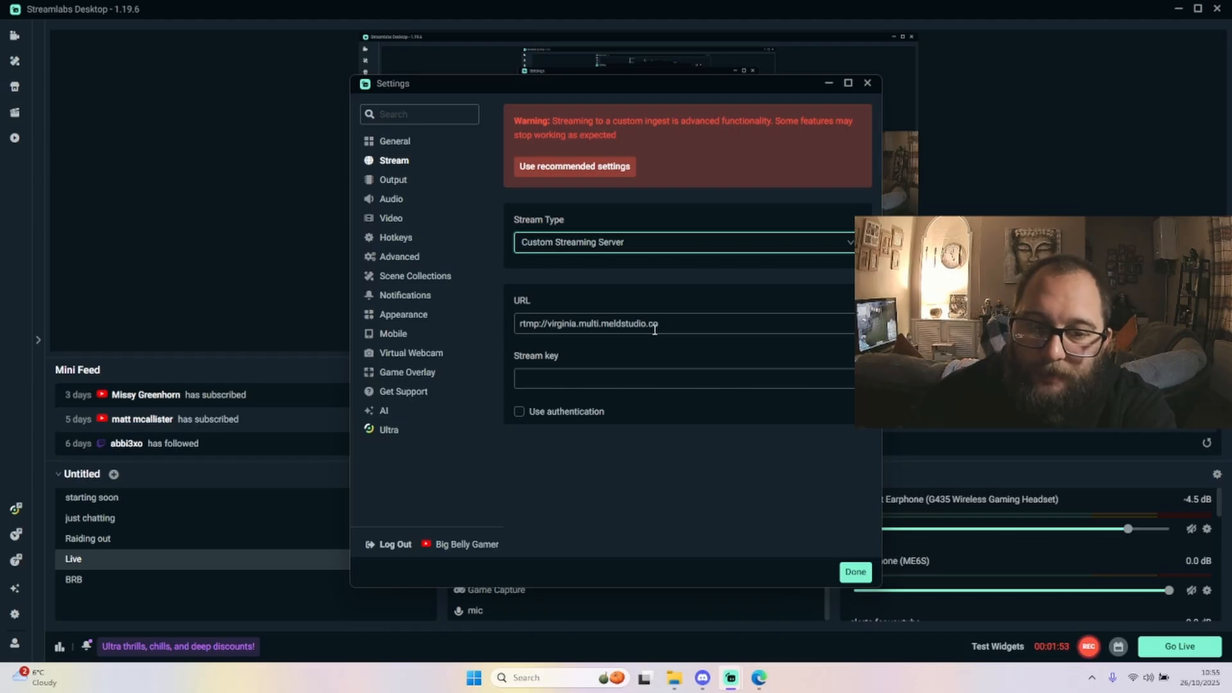
Select the server URL, copy the Stream URL from the Meld Multi dashboard, and return to the Streamlabs stream settings
drag(656, 328, 496, 326)
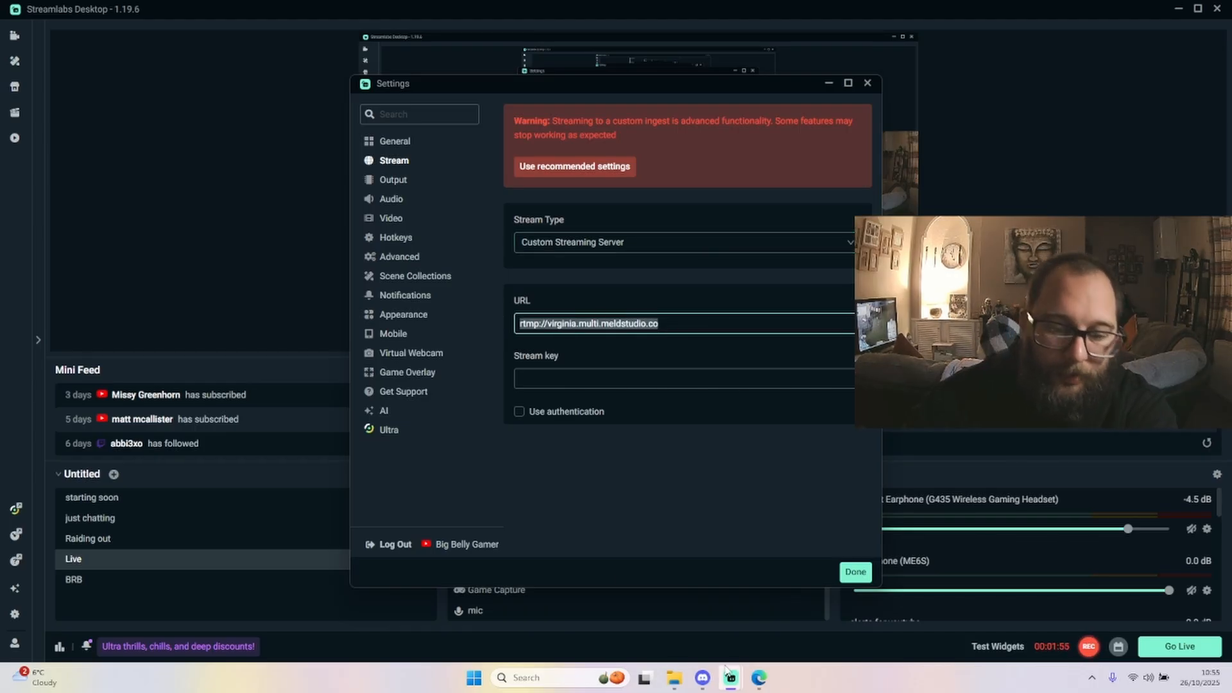
click(759, 678)
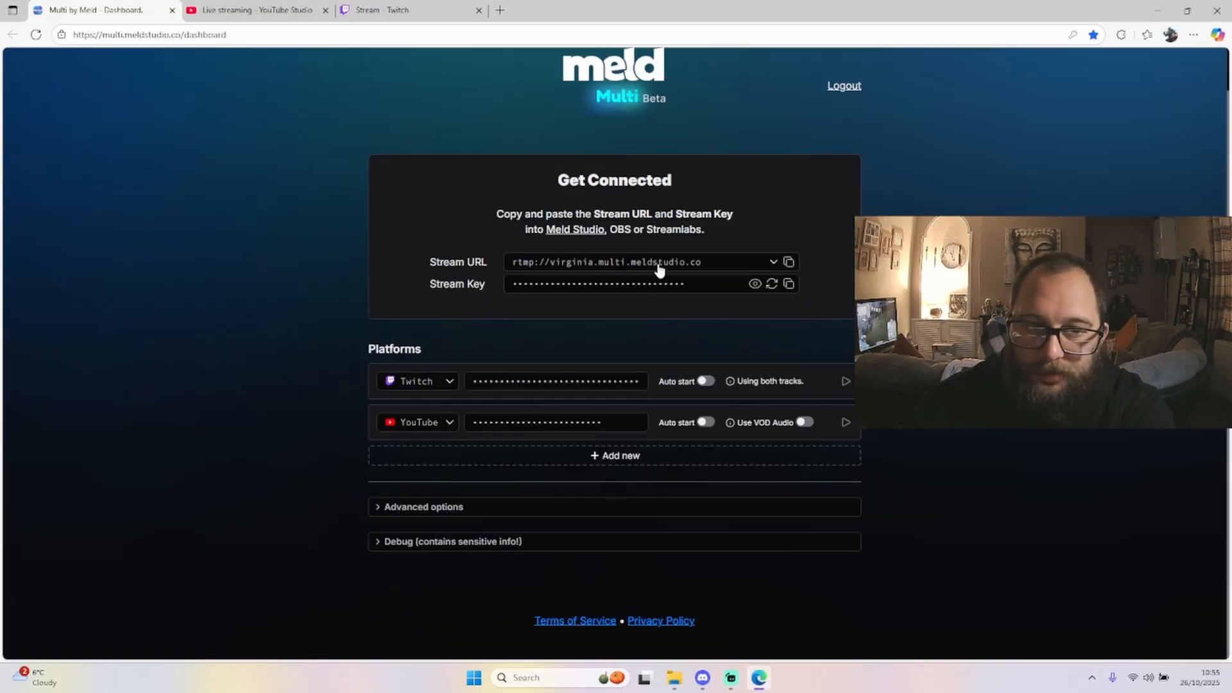
click(789, 262)
mouse_move(731, 678)
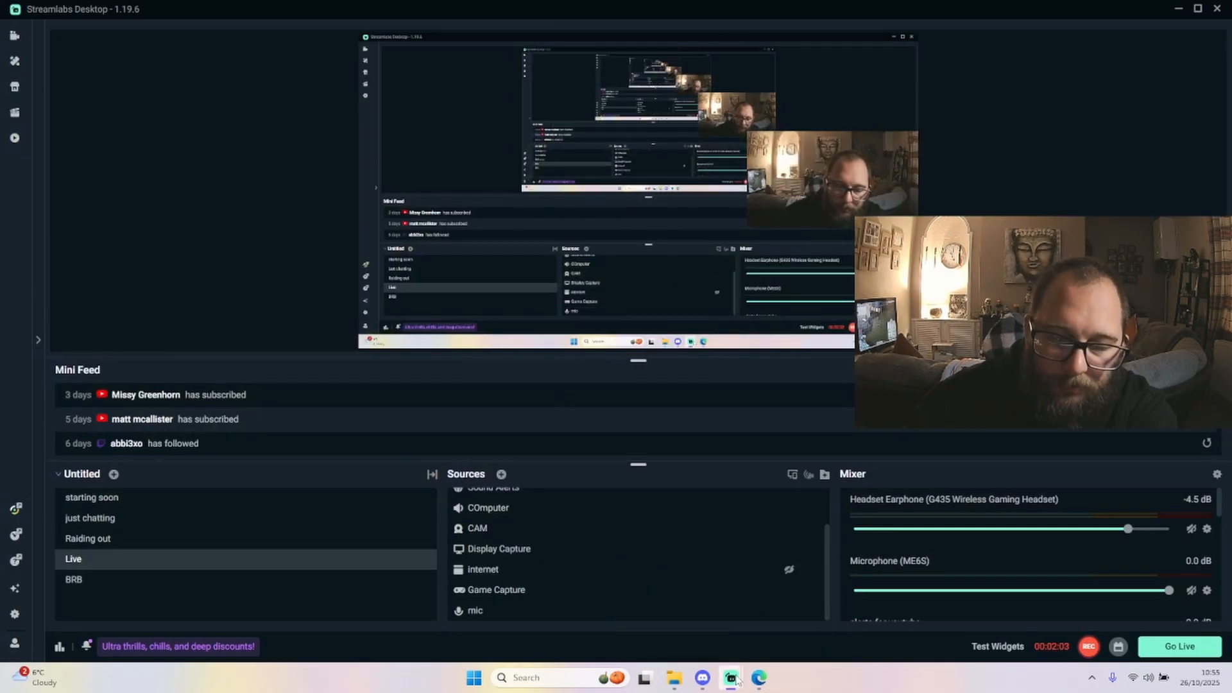
click(718, 605)
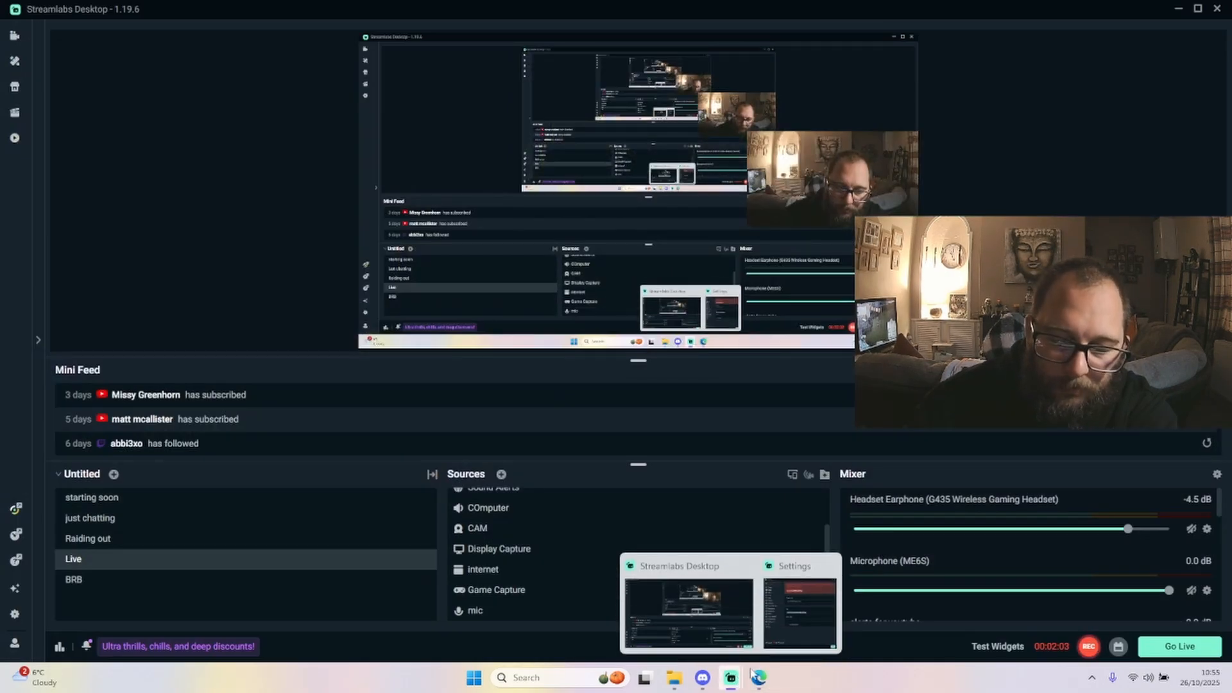
click(783, 613)
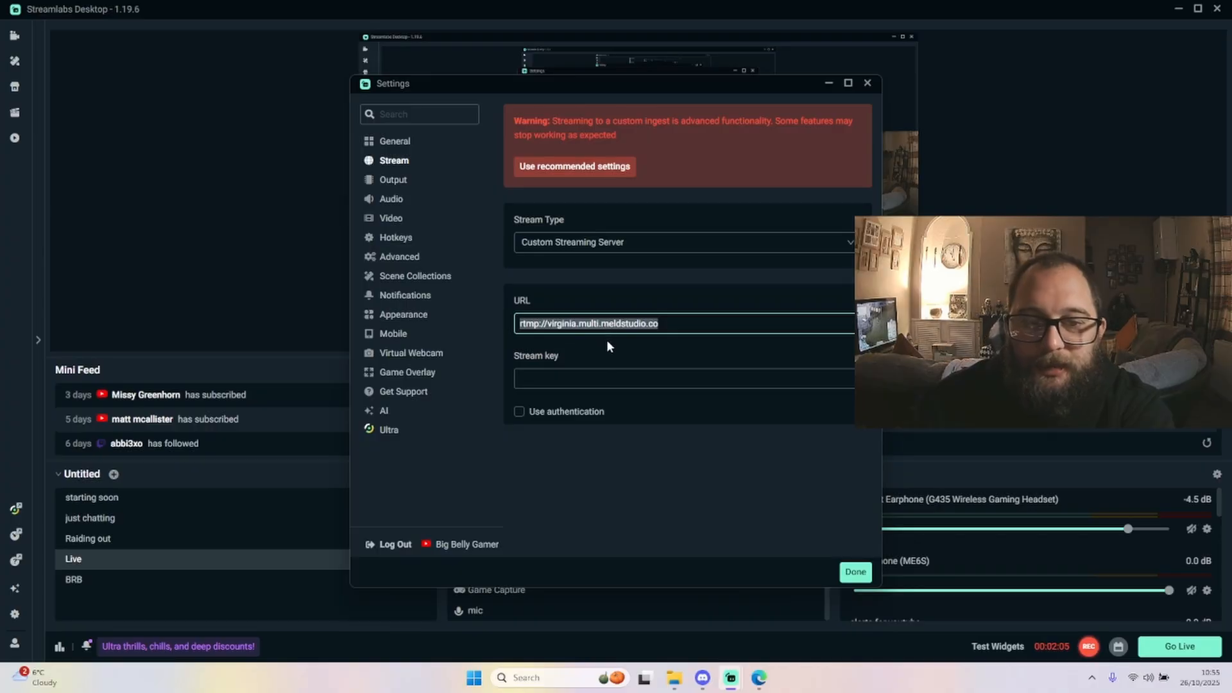
Select the stream key field, switch to the Meld Multi dashboard and back, then minimize the Settings window
click(607, 378)
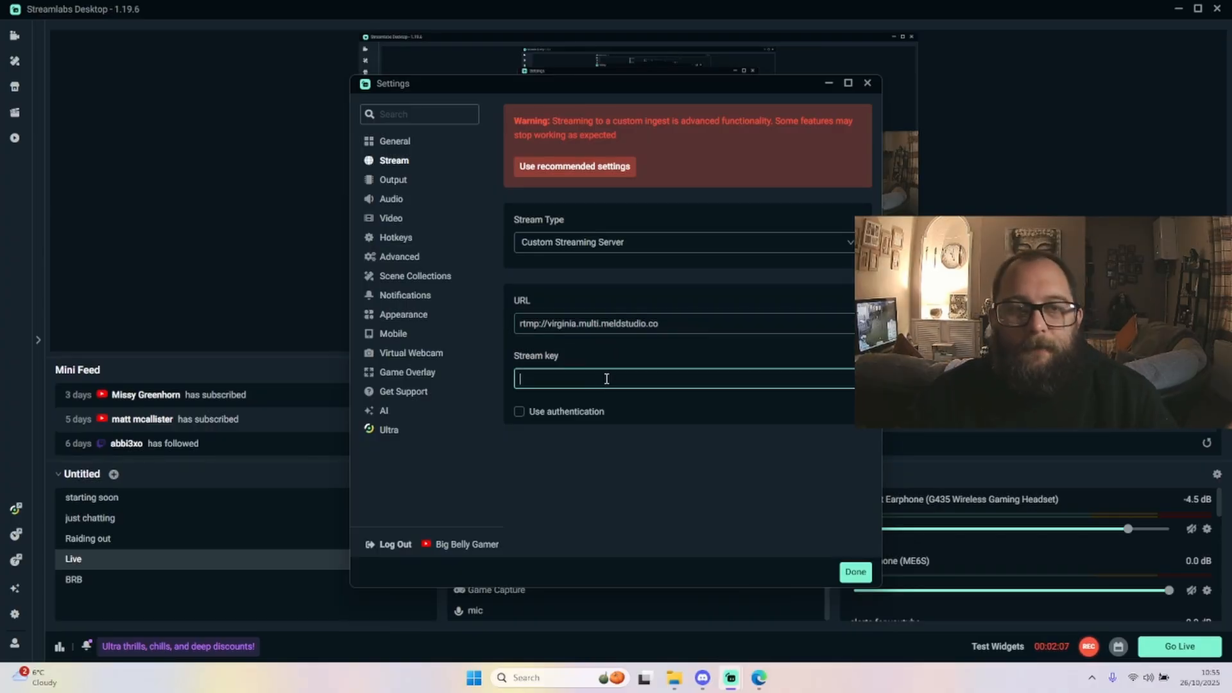
click(760, 677)
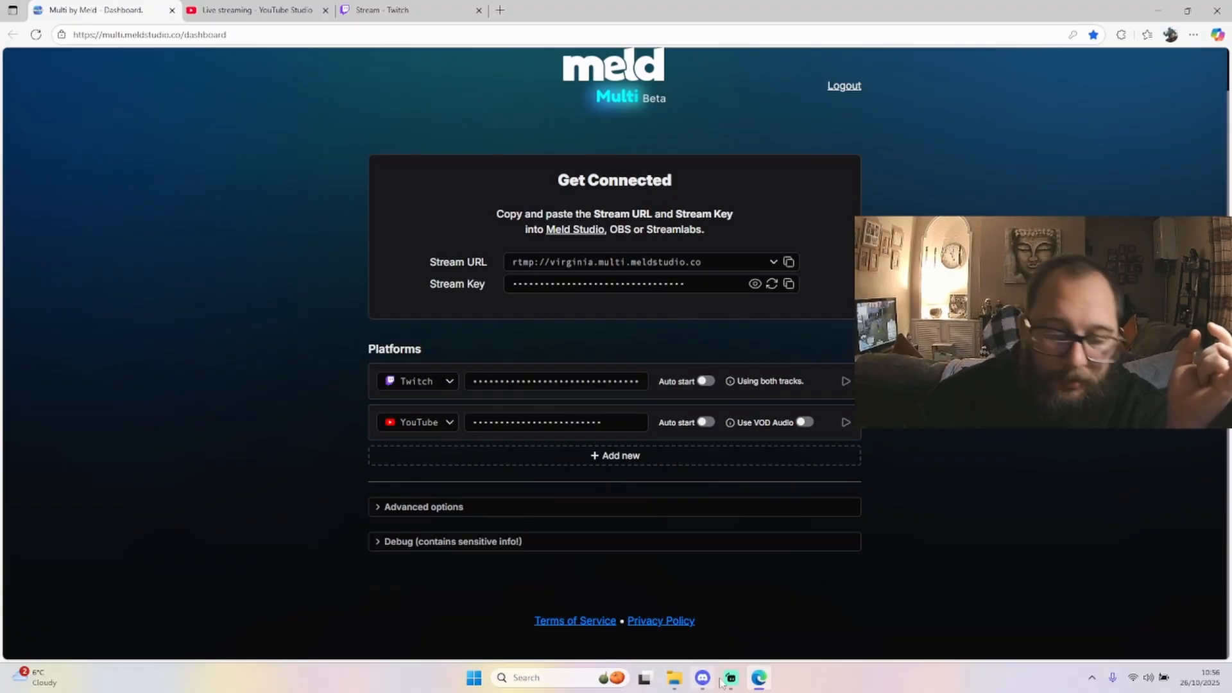
mouse_move(738, 679)
click(797, 600)
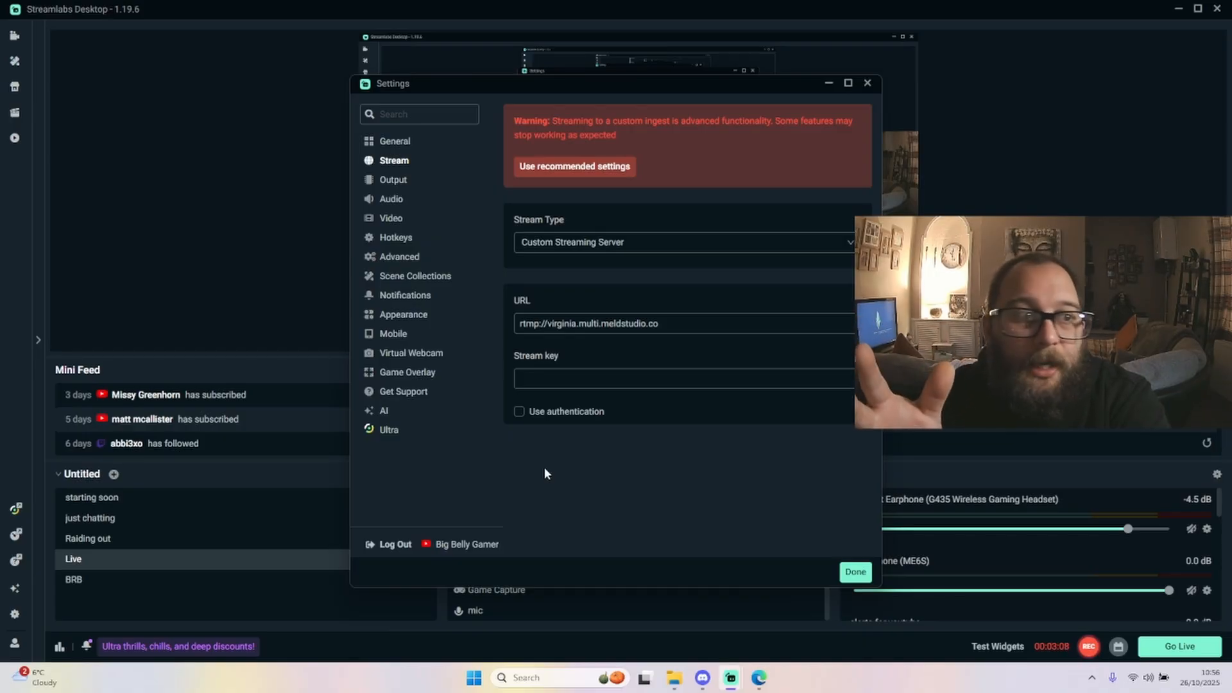
click(829, 87)
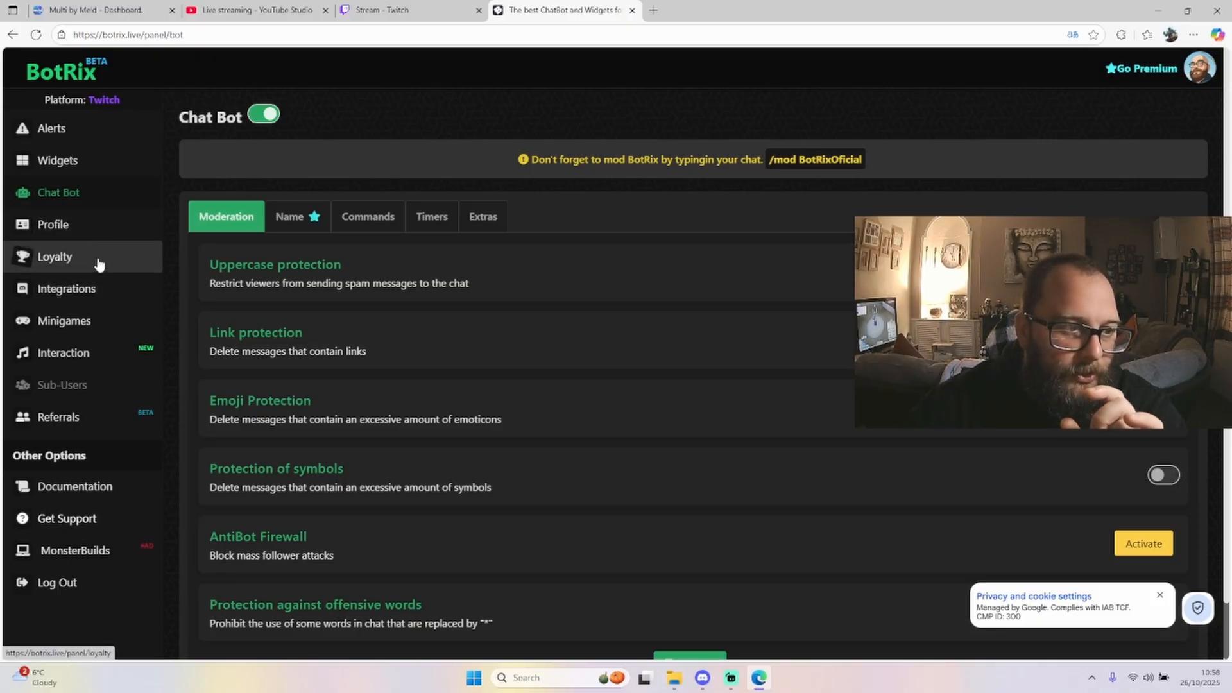
Open the chat widget in the BotRix Widgets section and dismiss the privacy and cookie notice
click(77, 161)
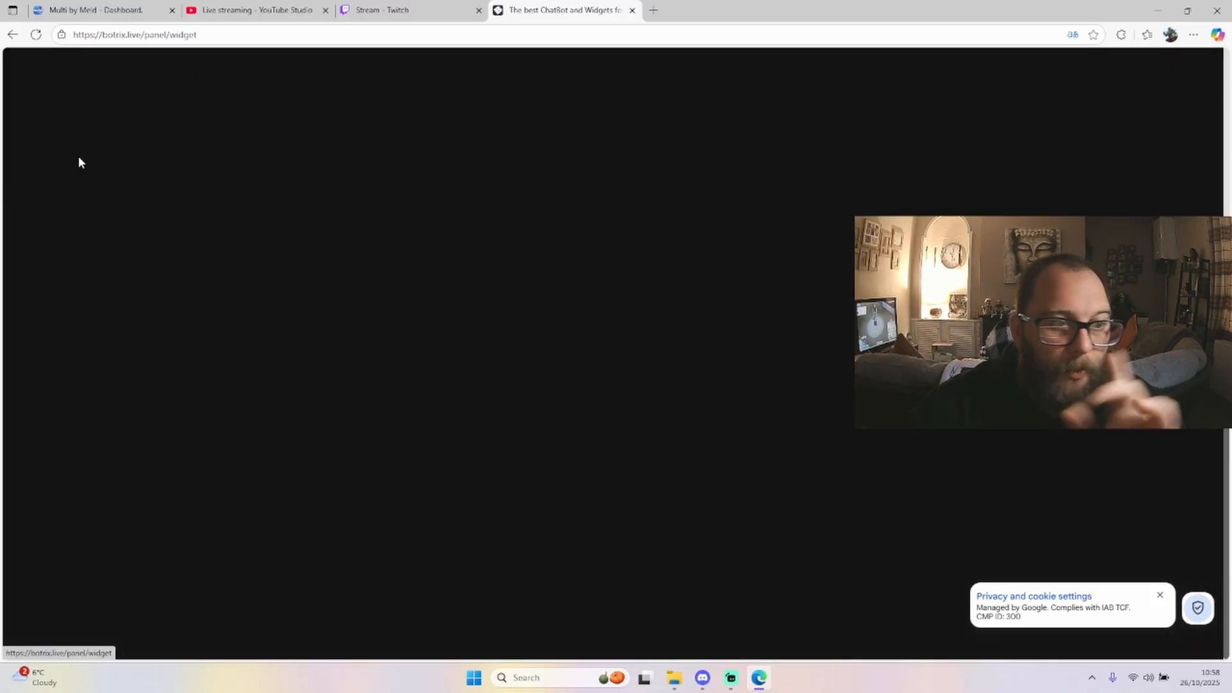
click(569, 257)
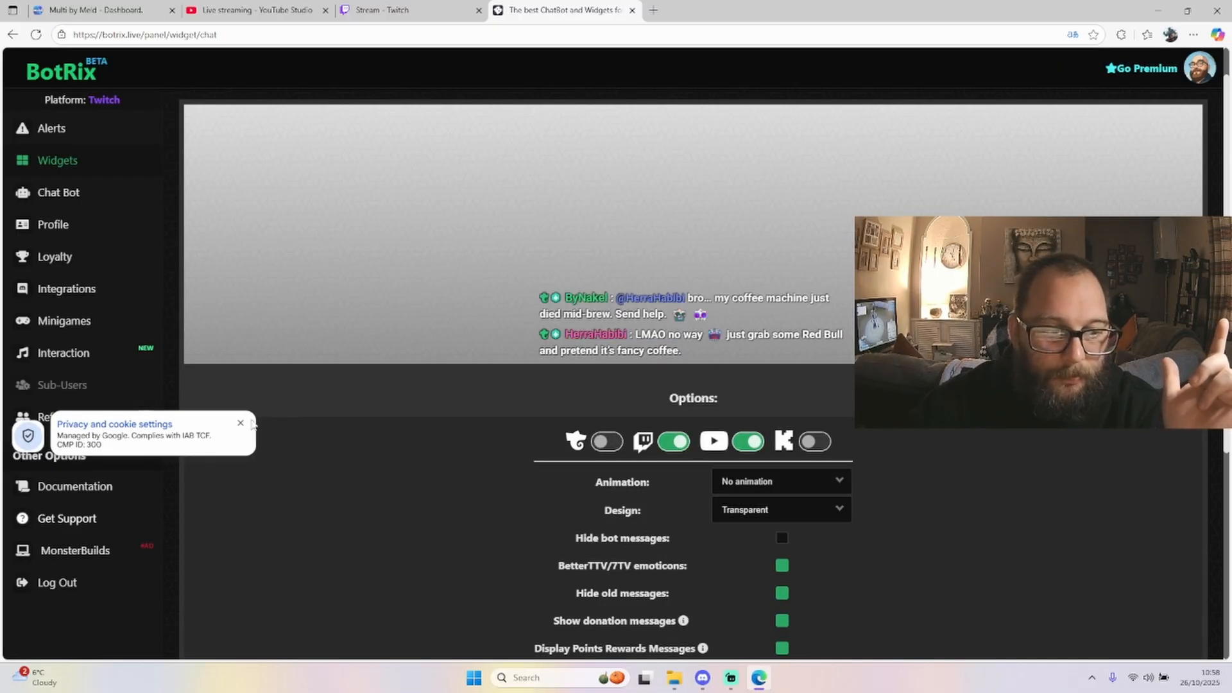
click(241, 426)
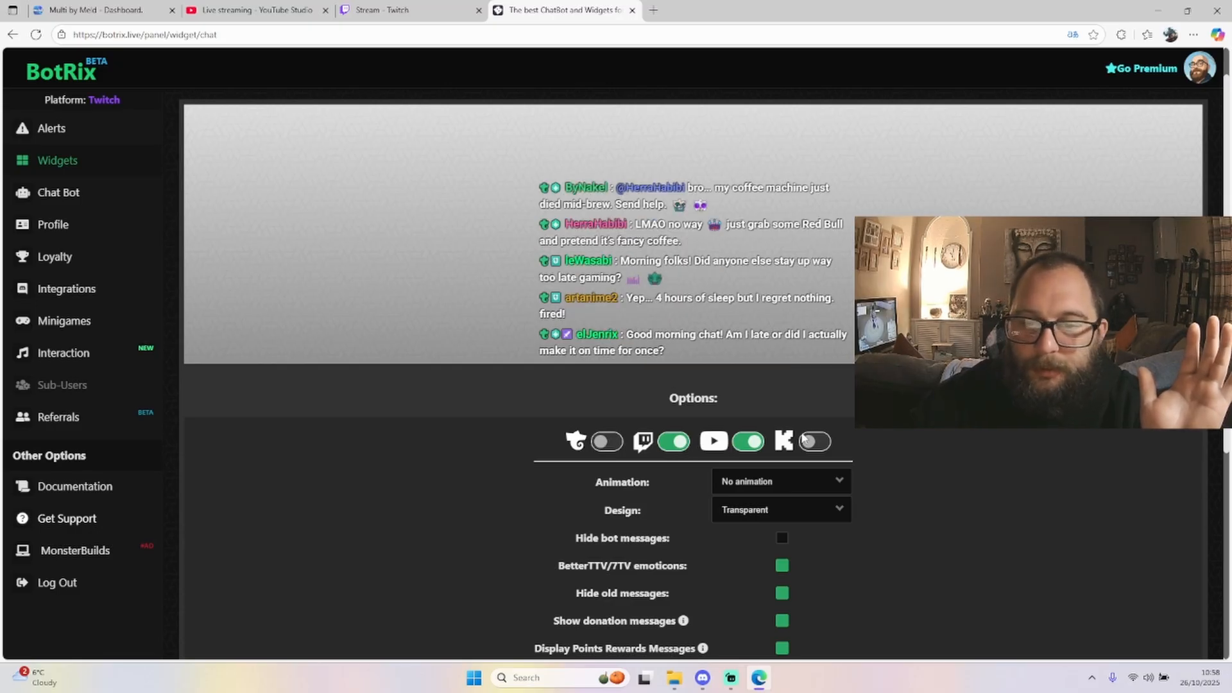
Review the chat widget options and copy the widget URL
scroll(537, 347, down, 2)
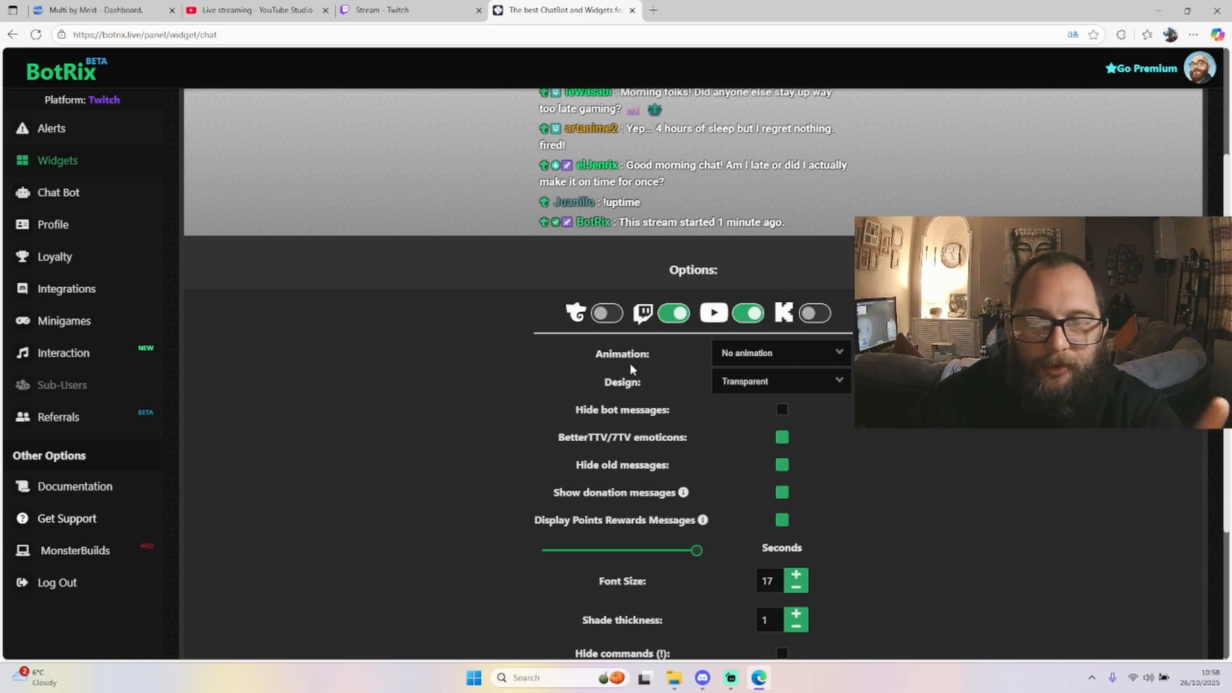
scroll(605, 397, down, 2)
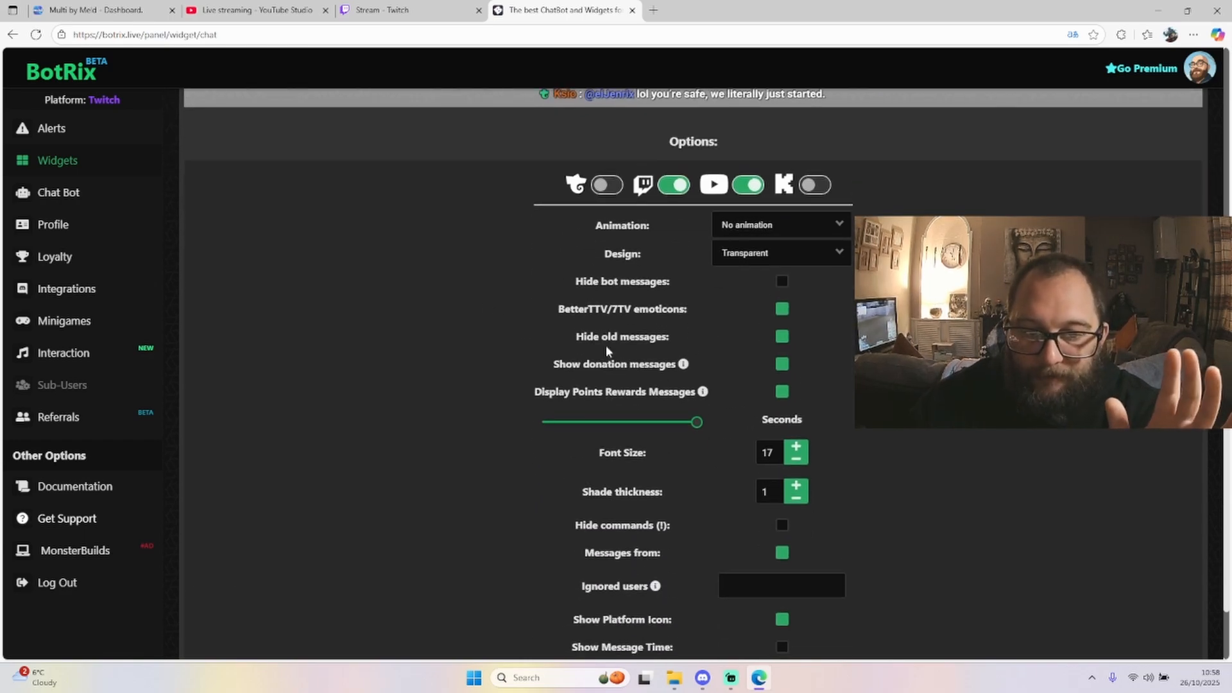
scroll(564, 382, down, 2)
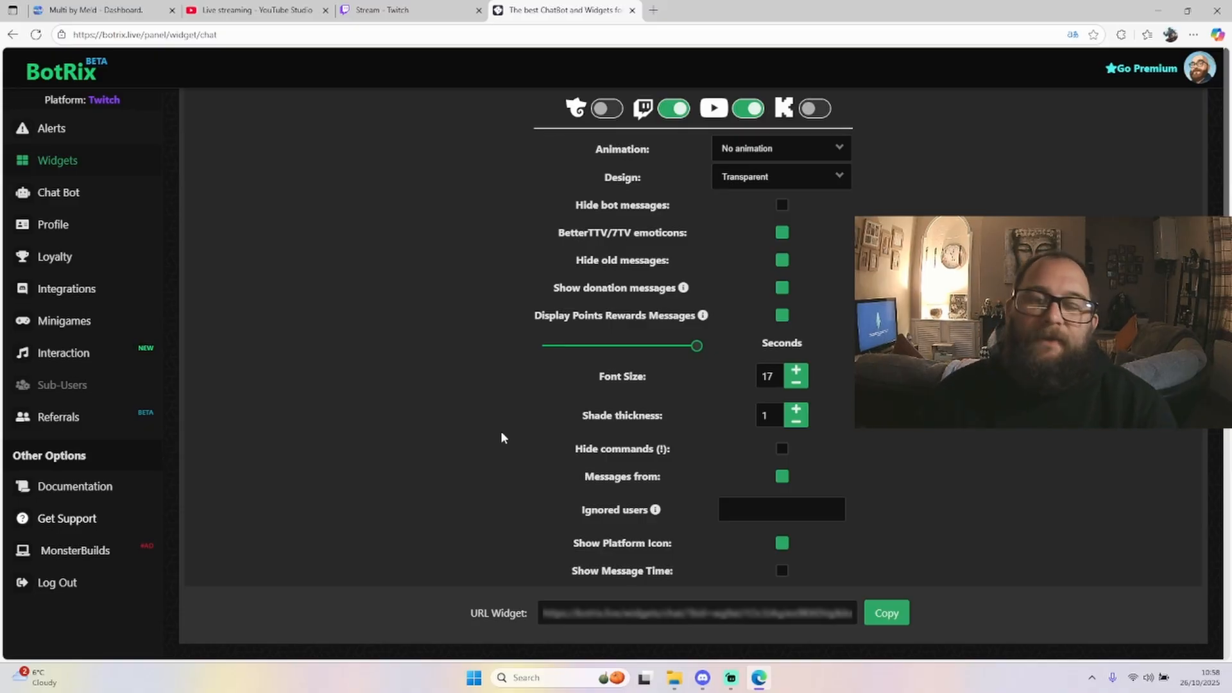
scroll(411, 356, up, 5)
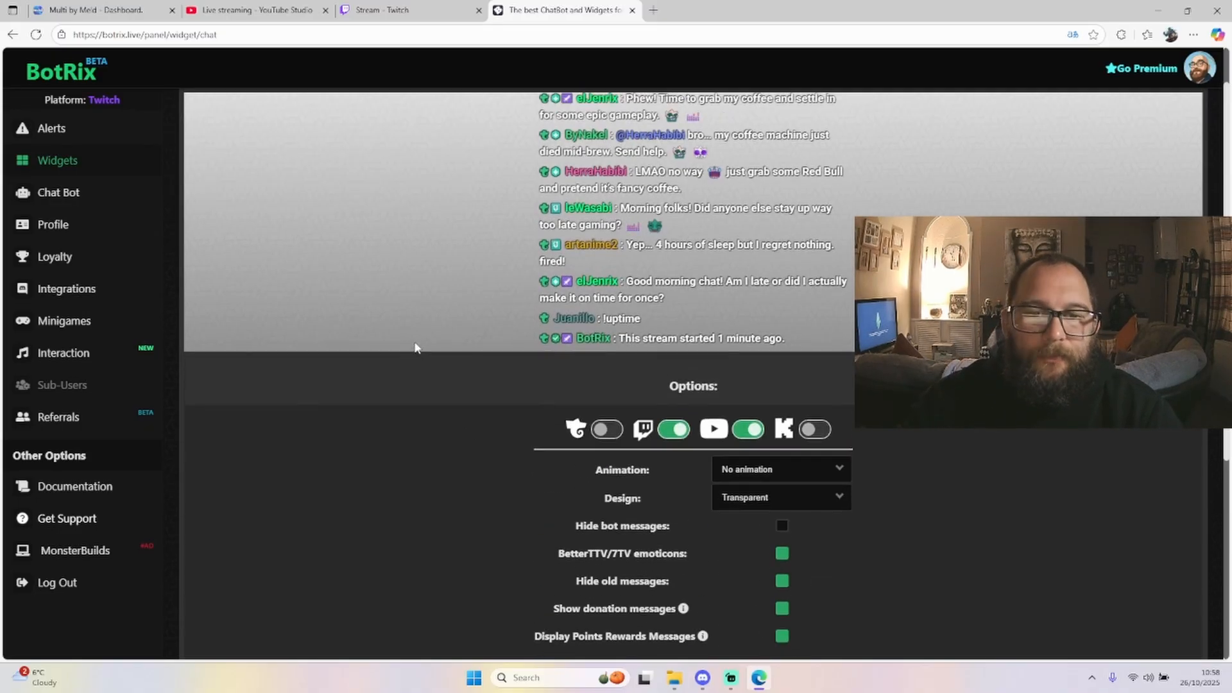
scroll(737, 468, down, 5)
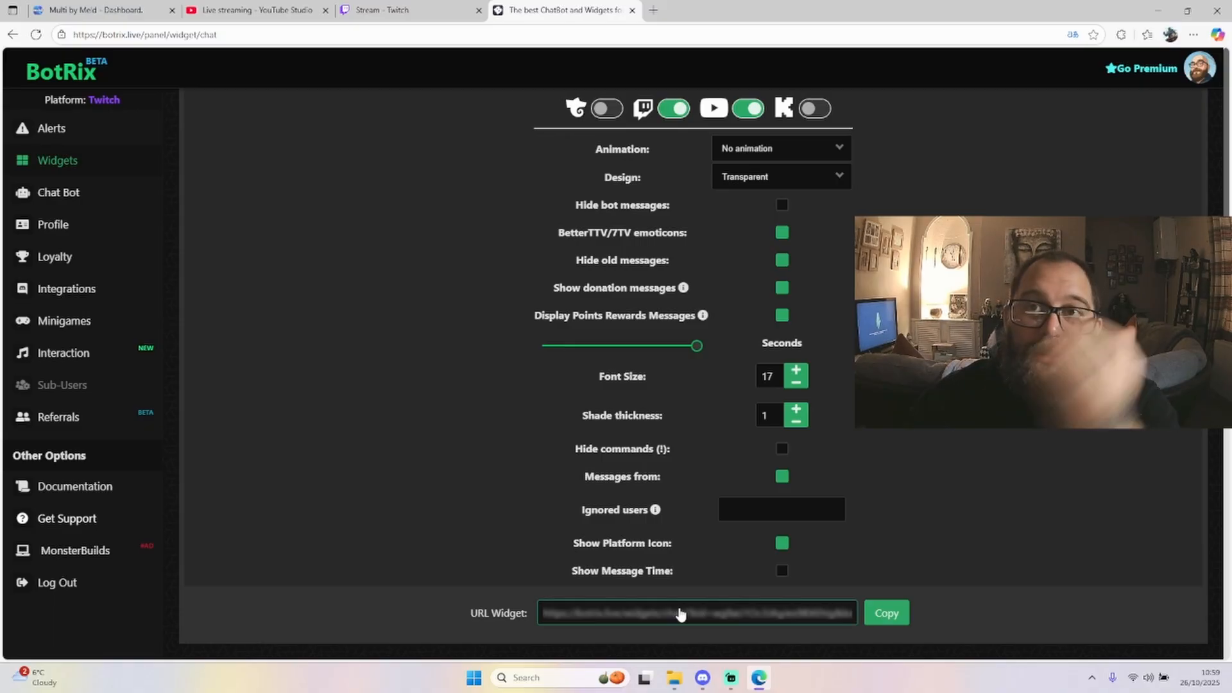
click(875, 615)
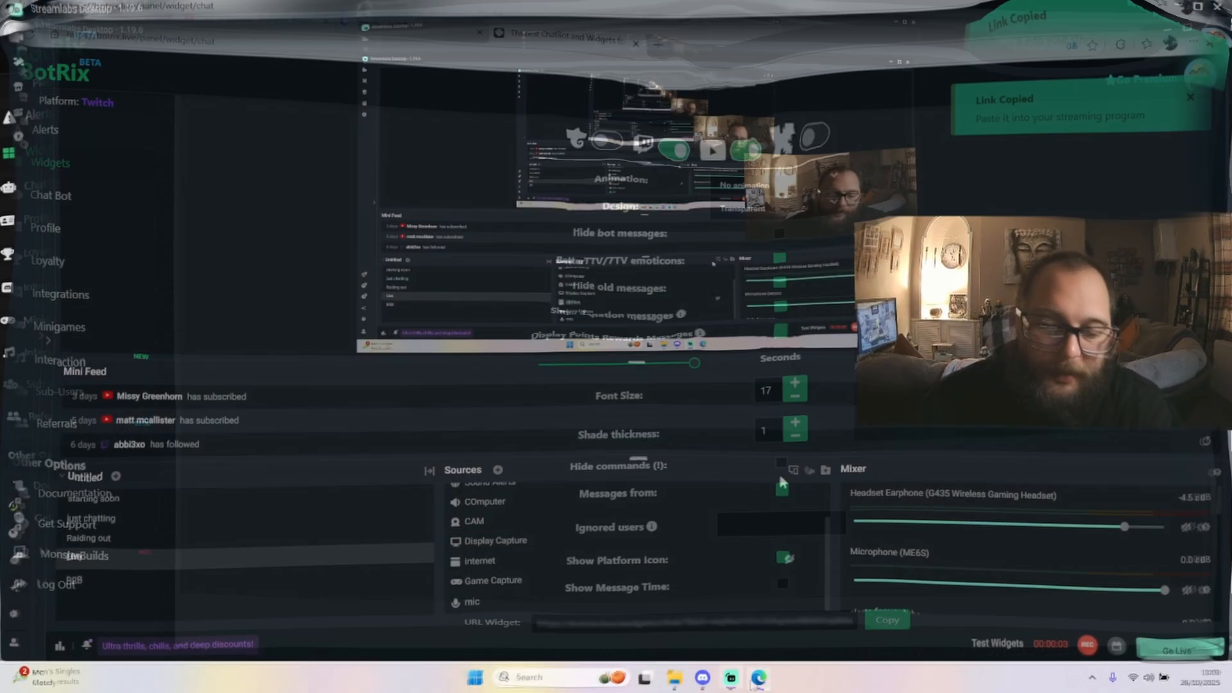